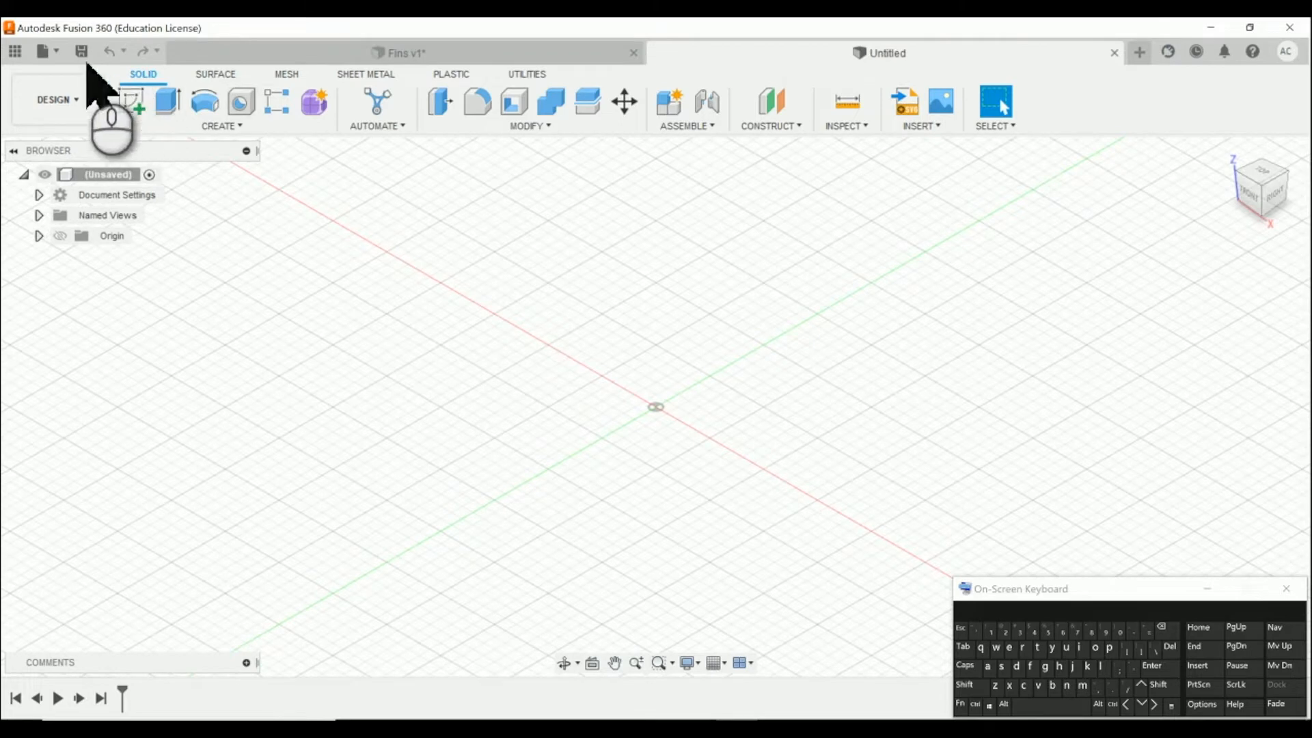
Step: Save the untitled design in Admin Project as "Rocket Fins -" followed by the author's first name
click(81, 51)
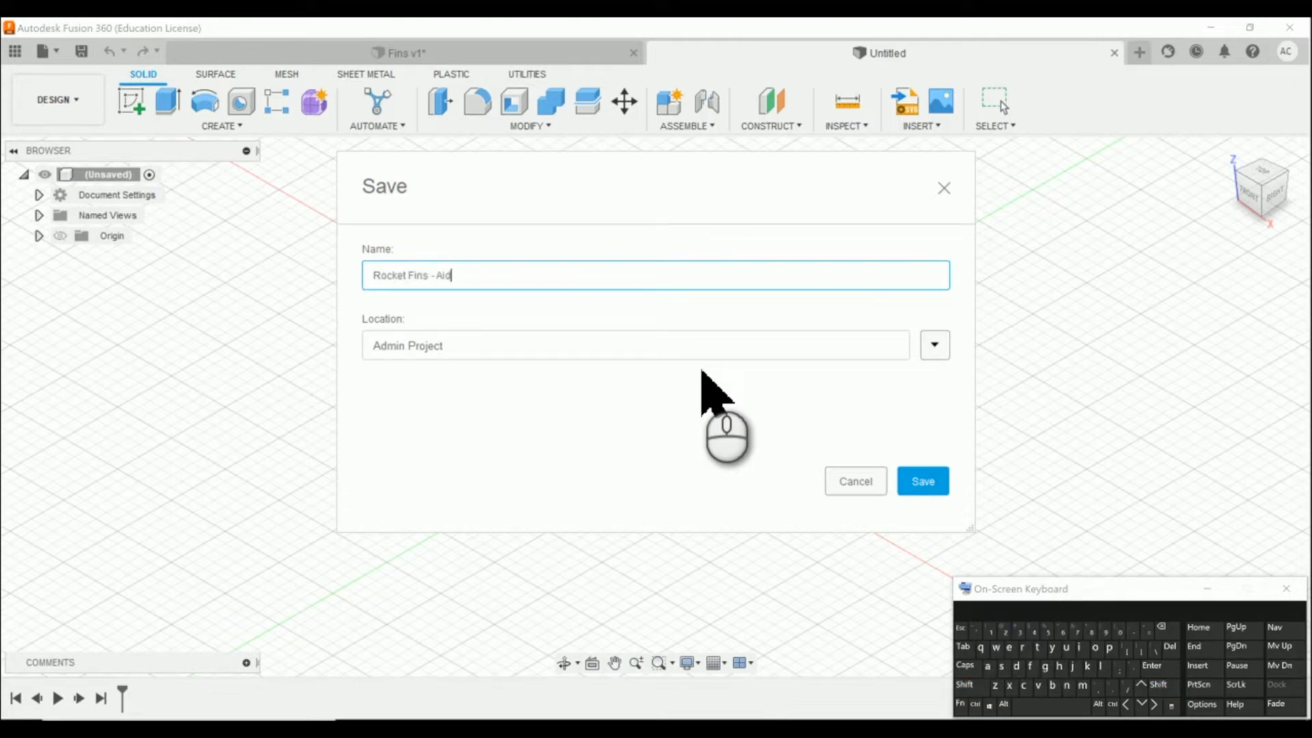
click(928, 489)
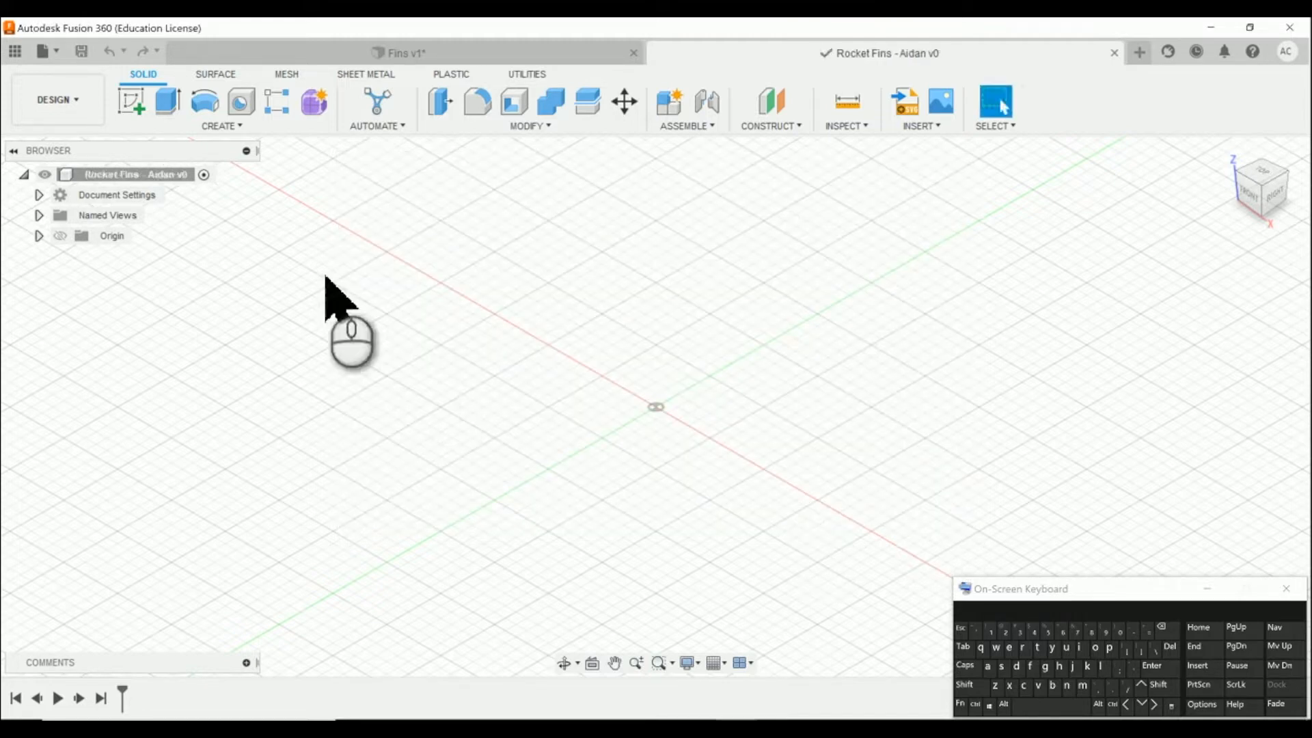
Step: Start a new sketch on the front (XZ) origin plane
click(135, 108)
click(653, 380)
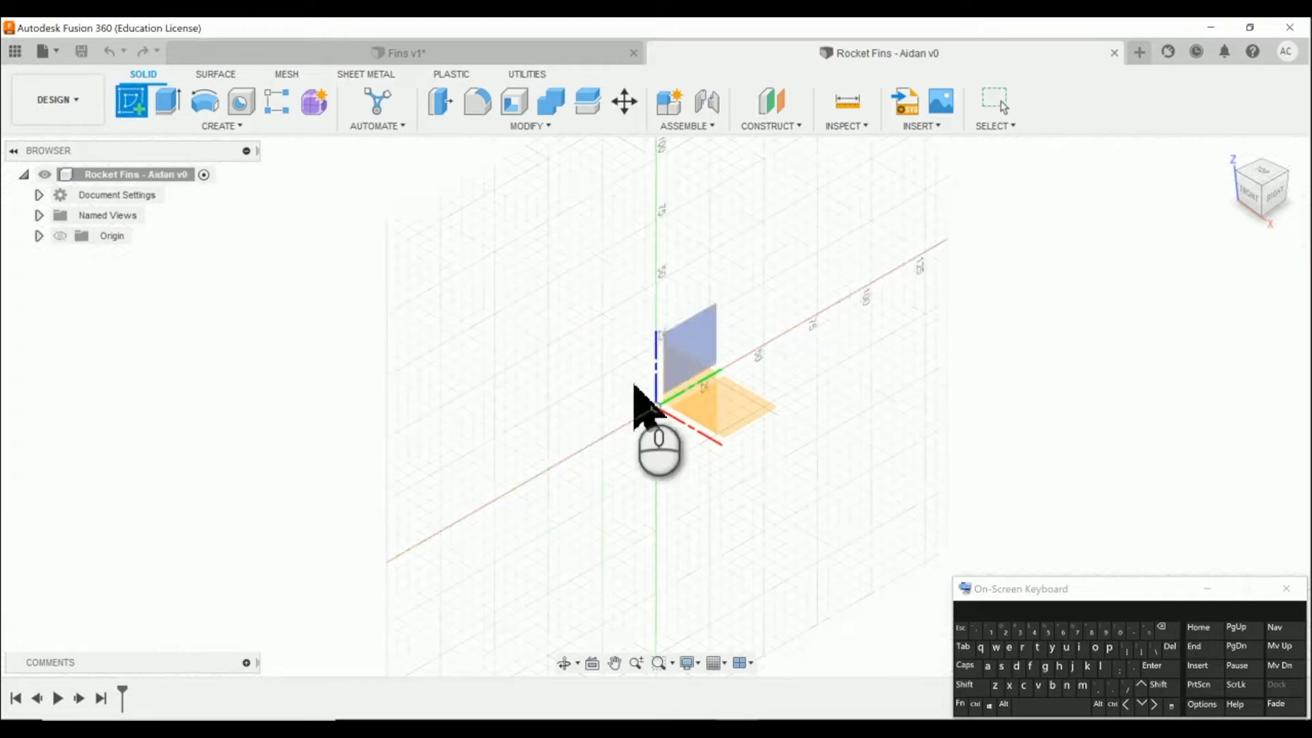
click(707, 378)
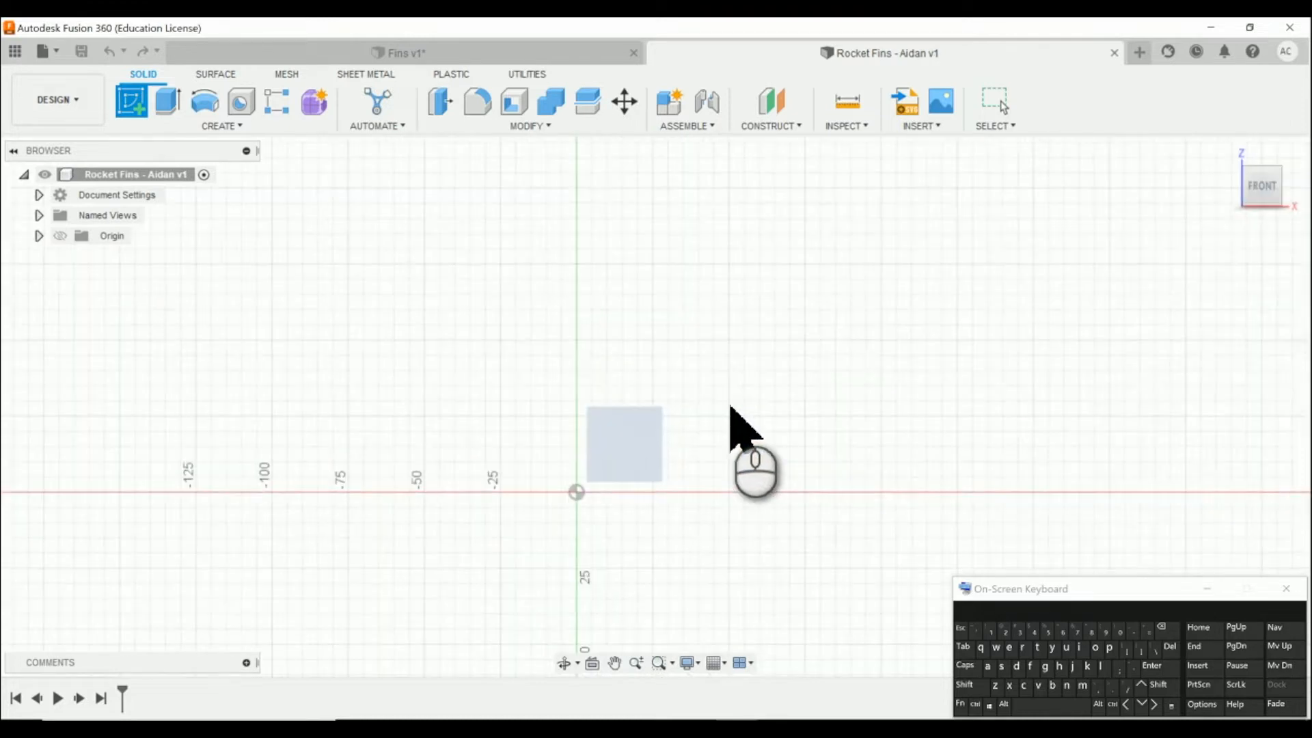
middle_drag(747, 490, 764, 404)
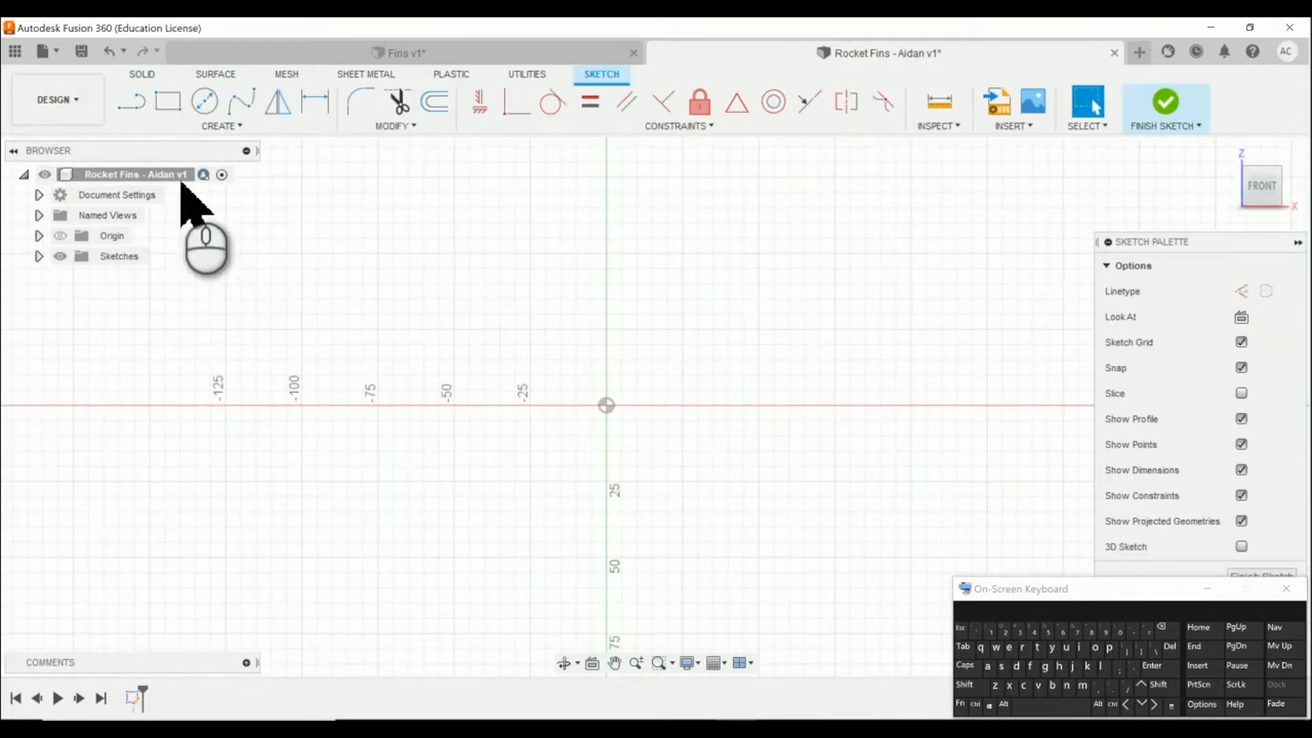
Step: Draw a 2.5 in by 2.5 in center rectangle centred on the sketch origin
click(226, 127)
mouse_move(231, 165)
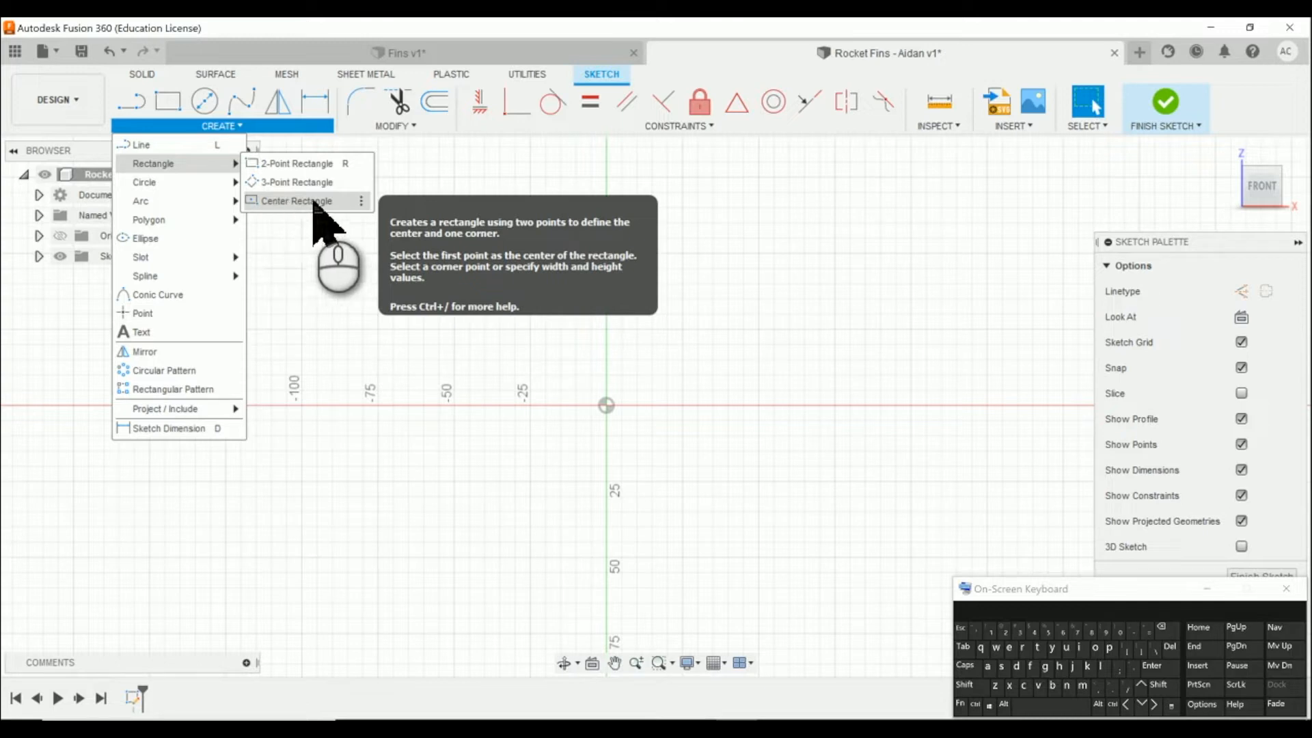
click(293, 199)
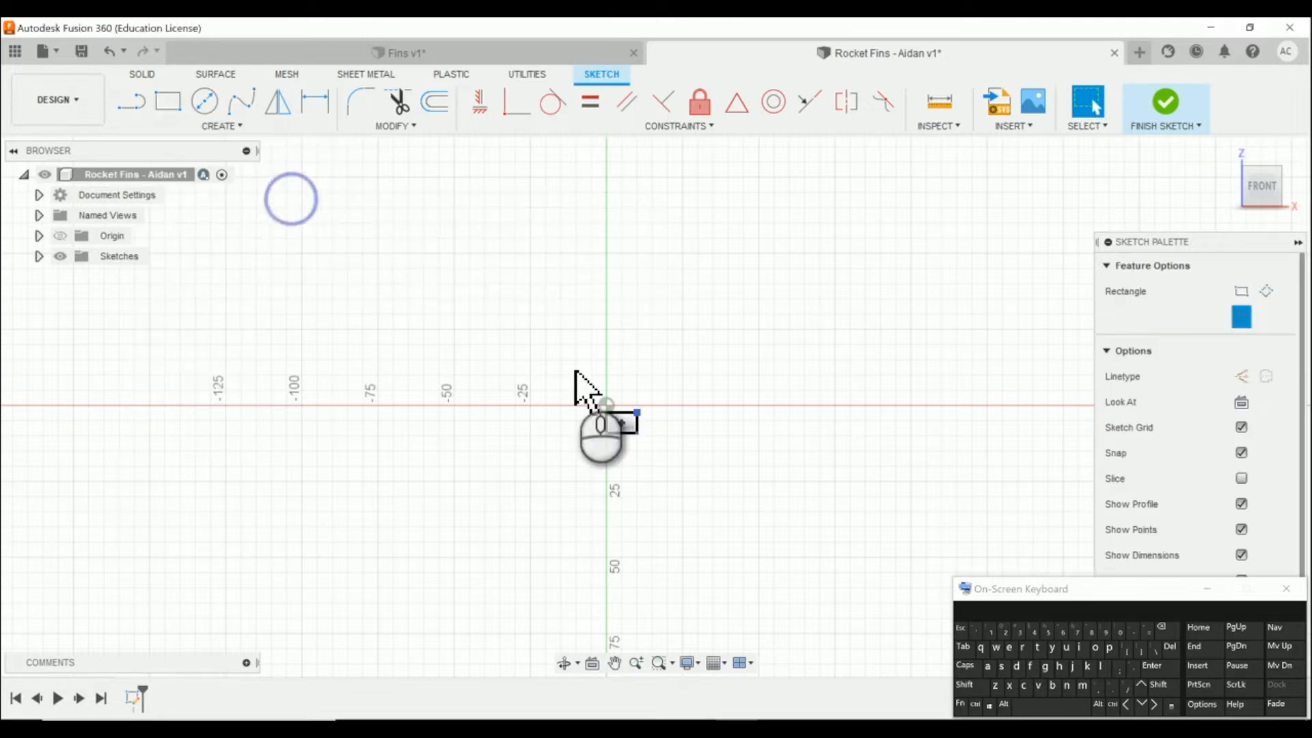
click(607, 406)
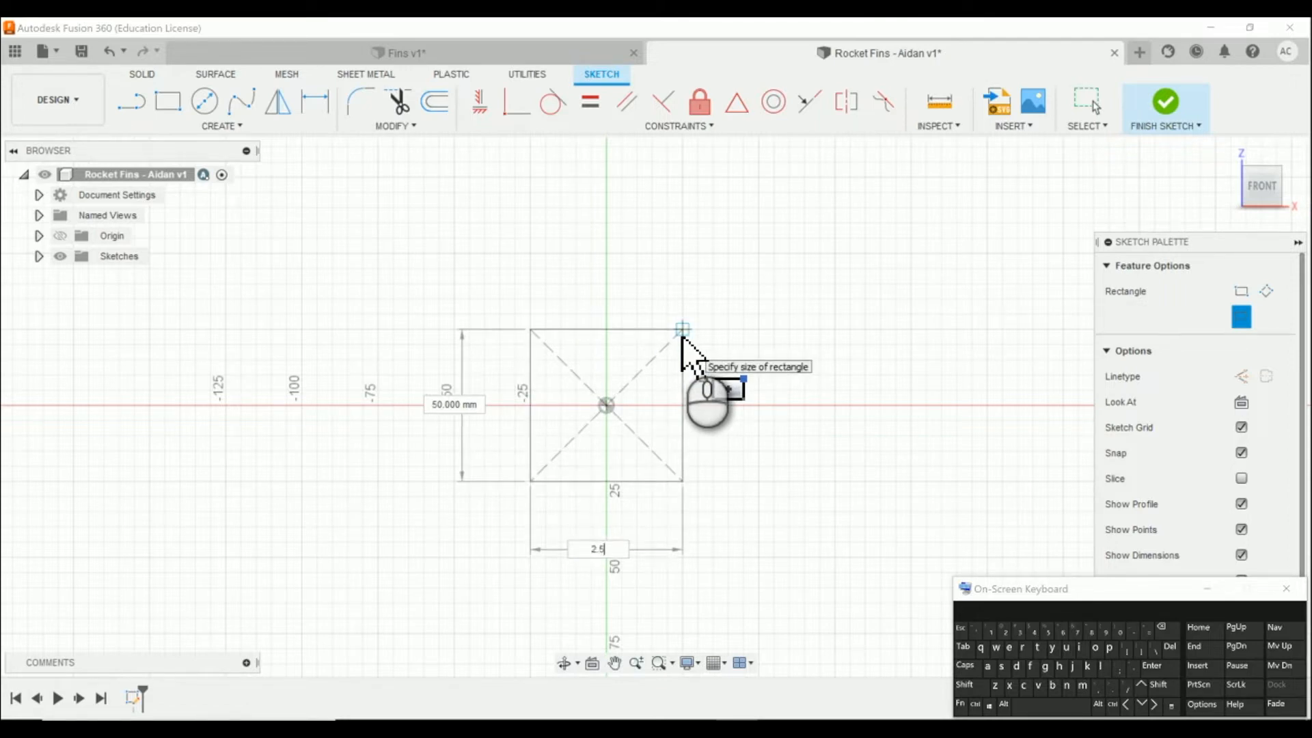
text(2.5in)
key(Tab)
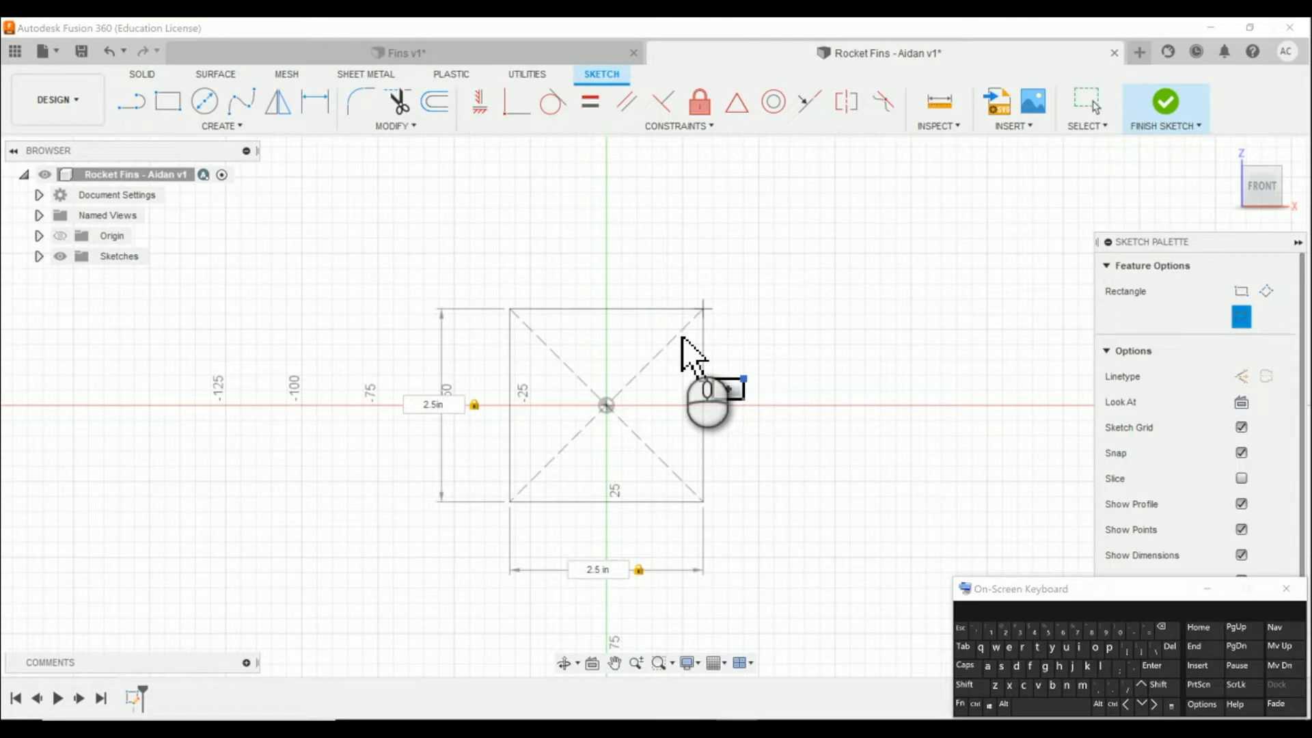
key(Return)
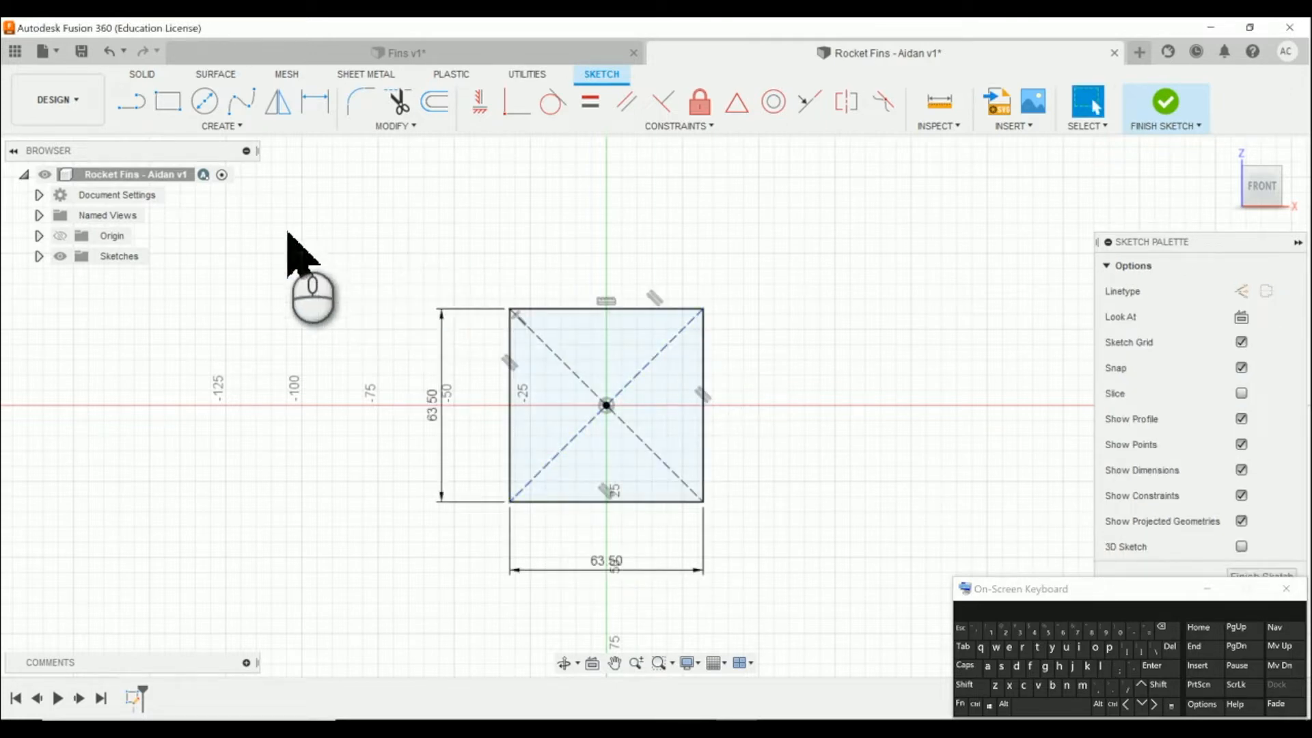
Step: Draw a second 2.5 in by 2.5 in center rectangle on the horizontal axis, about 100 mm left of the origin
click(185, 125)
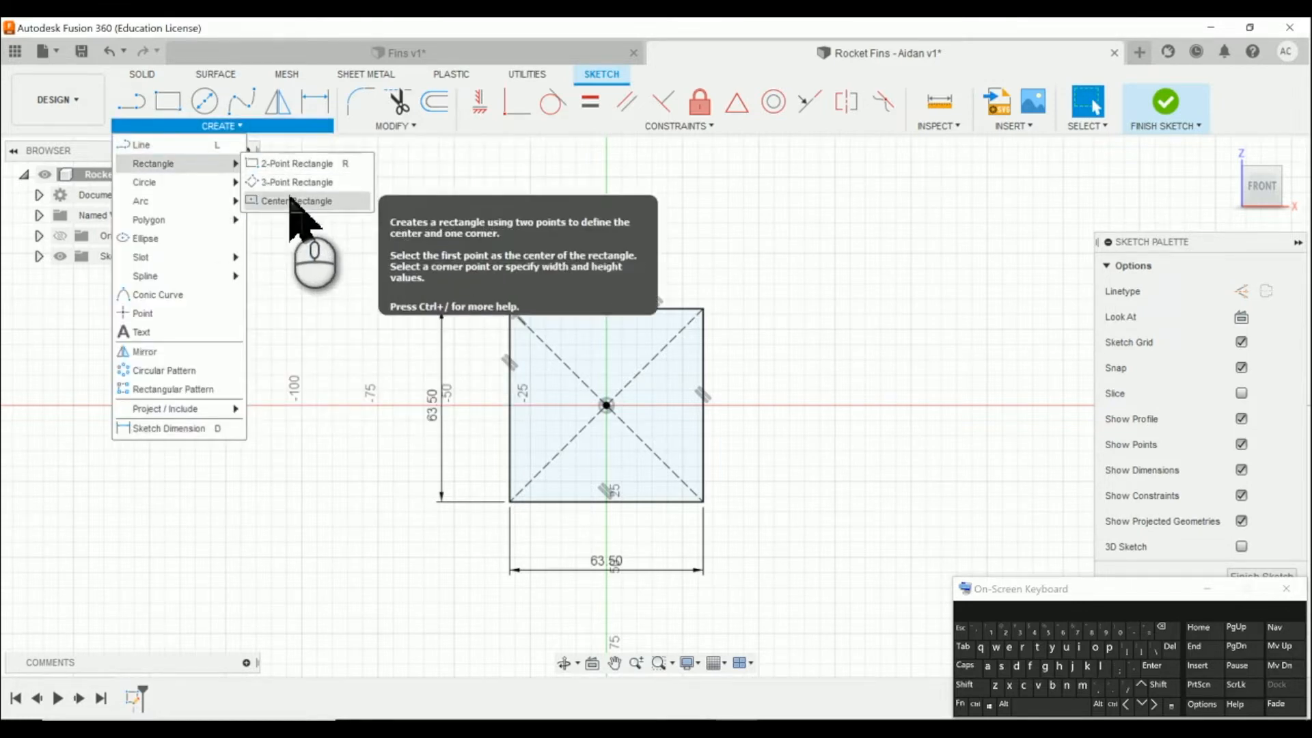
click(294, 200)
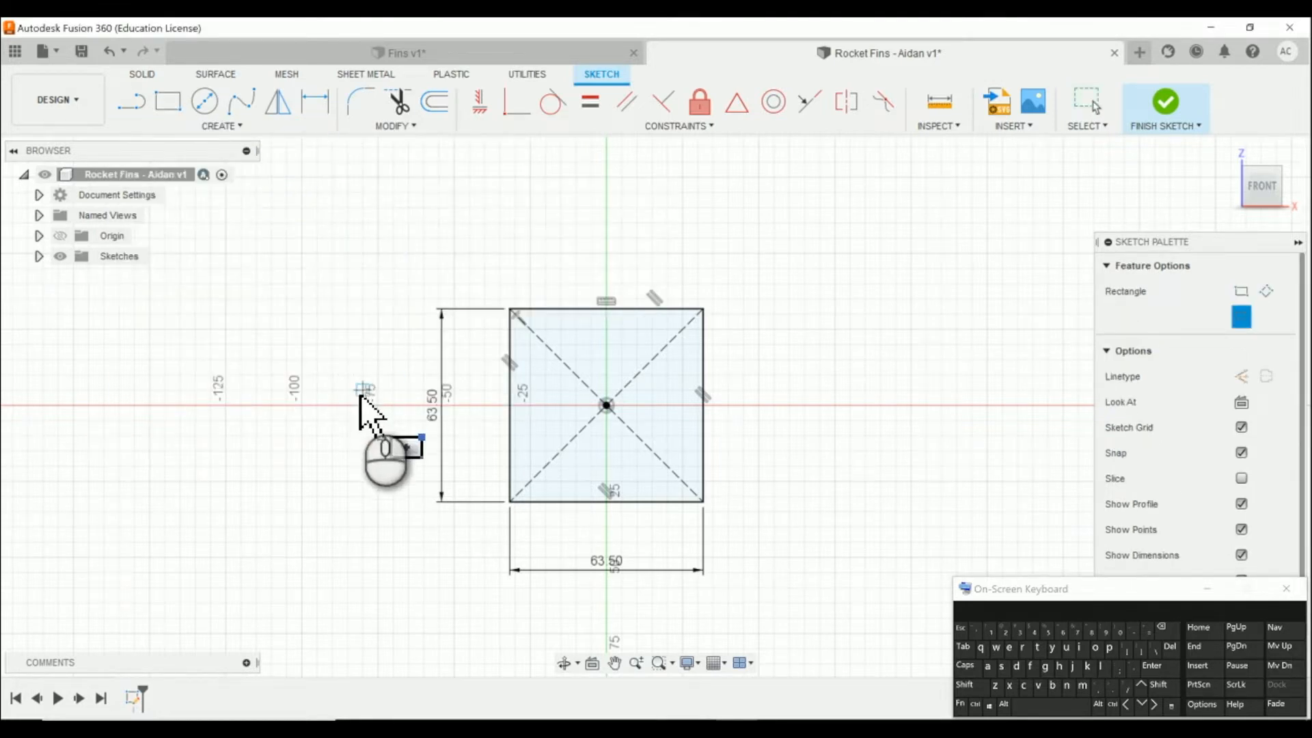
click(301, 404)
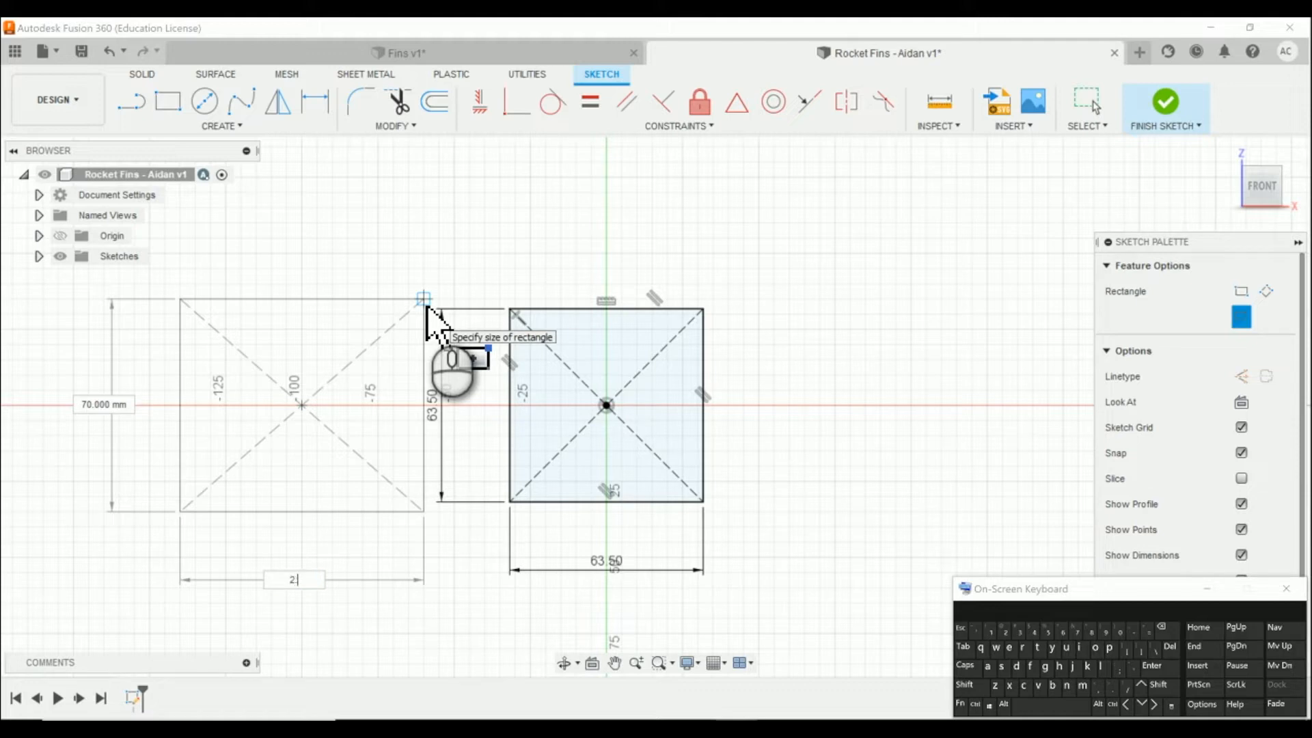
text(2.5in)
key(Tab)
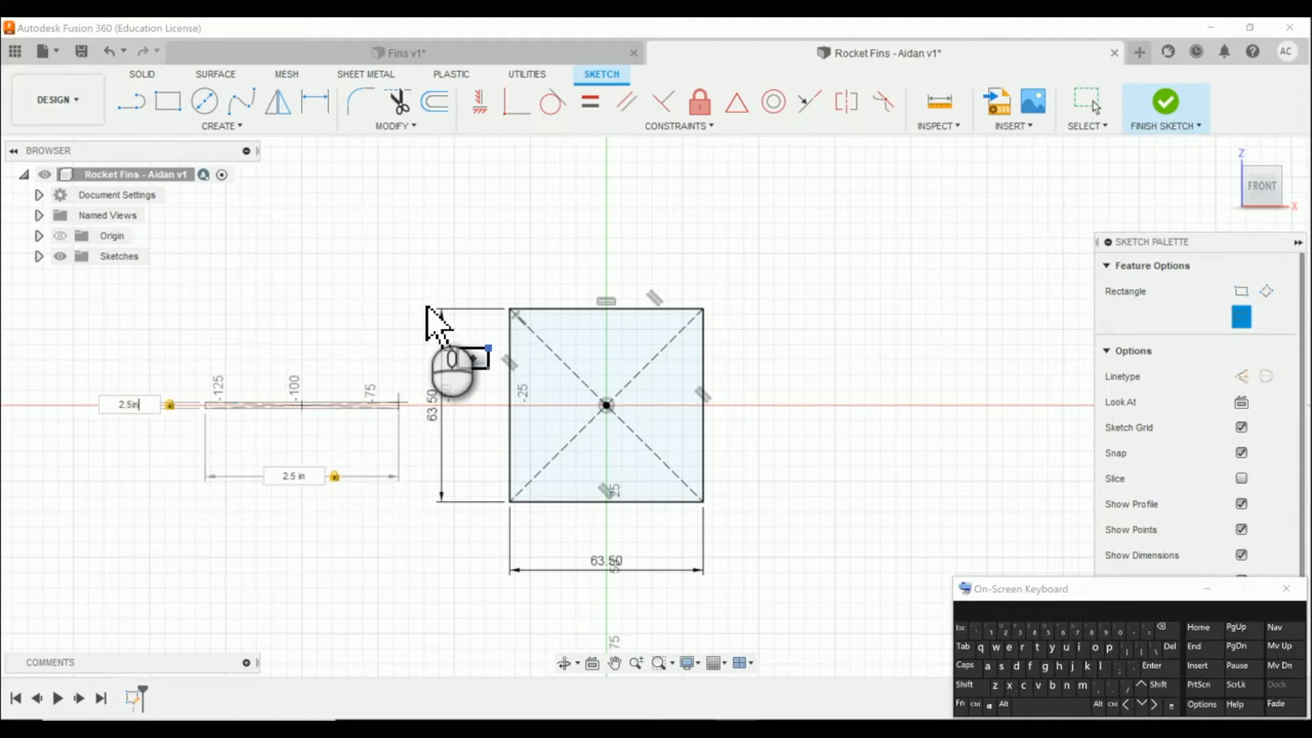
key(Return)
key(Return)
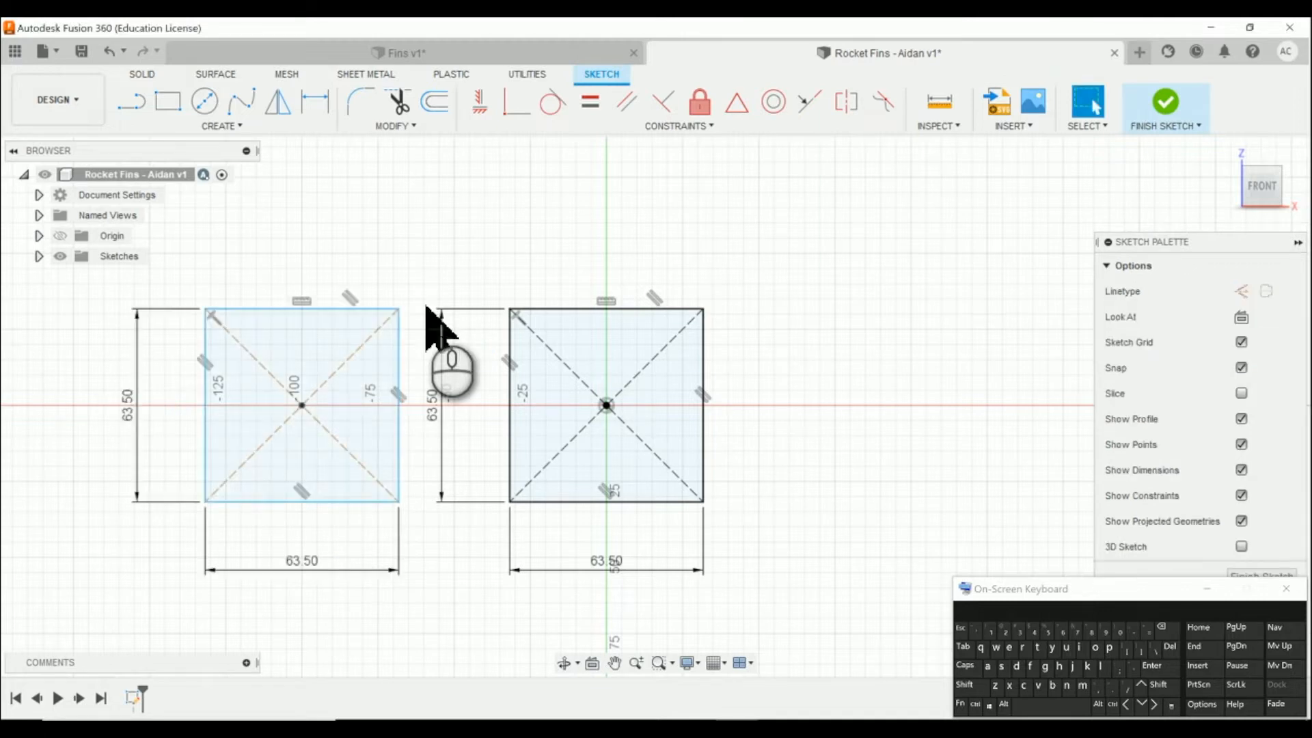
Step: Draw a third 2.5 in by 2.5 in center rectangle on the horizontal axis, about 100 mm right of the origin
click(211, 127)
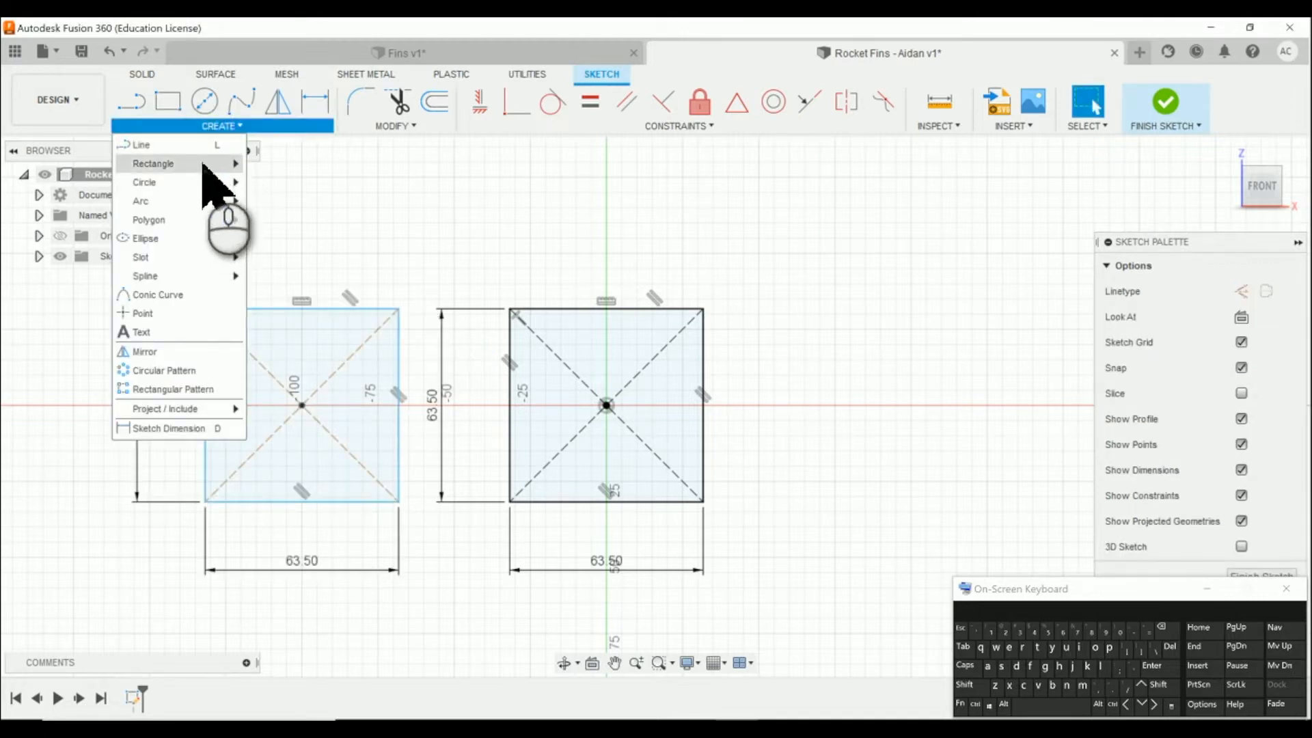
click(294, 201)
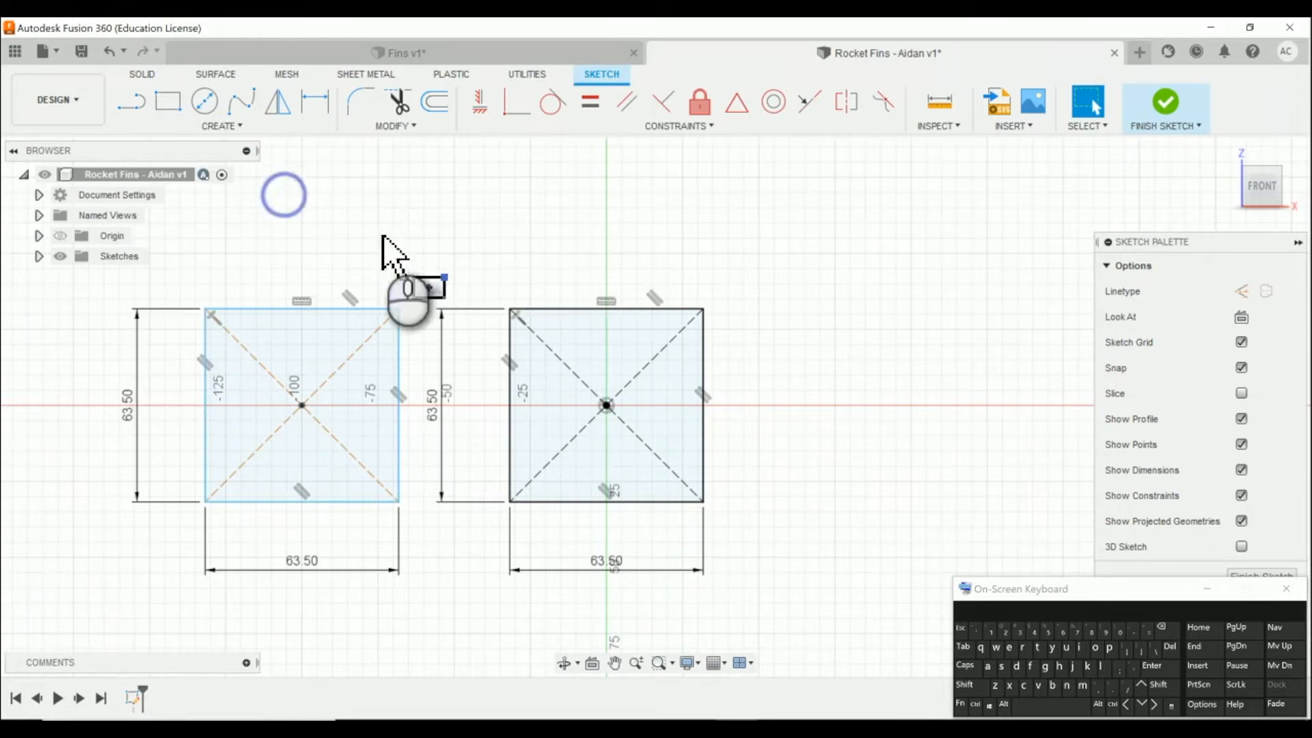
click(912, 405)
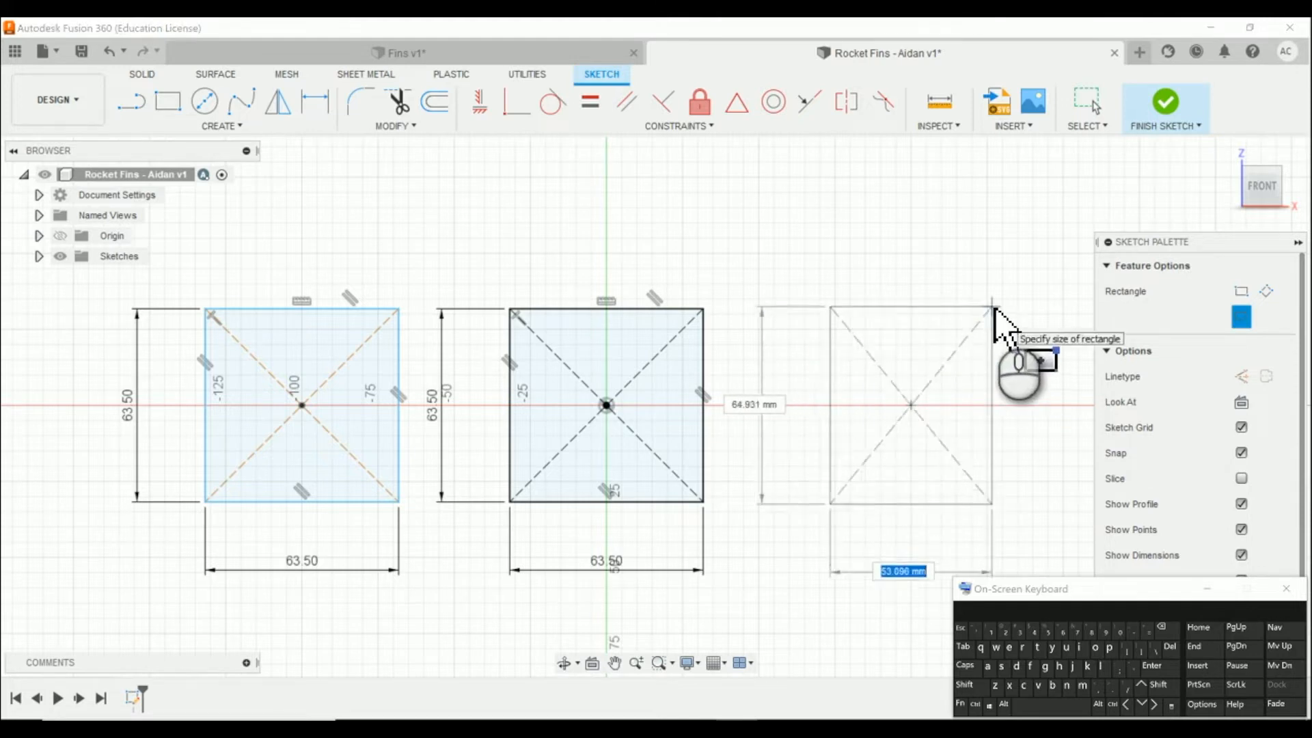
text(2)
key(Tab)
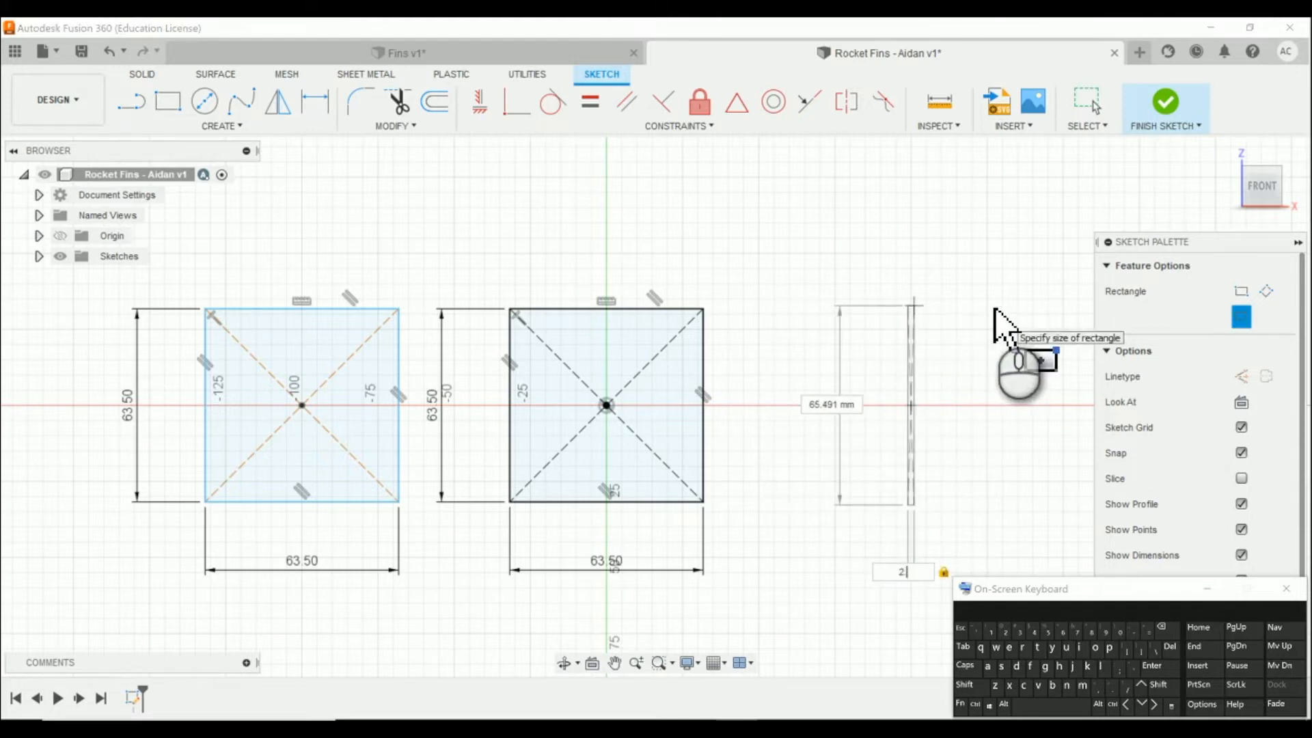
text(.5)
key(Tab)
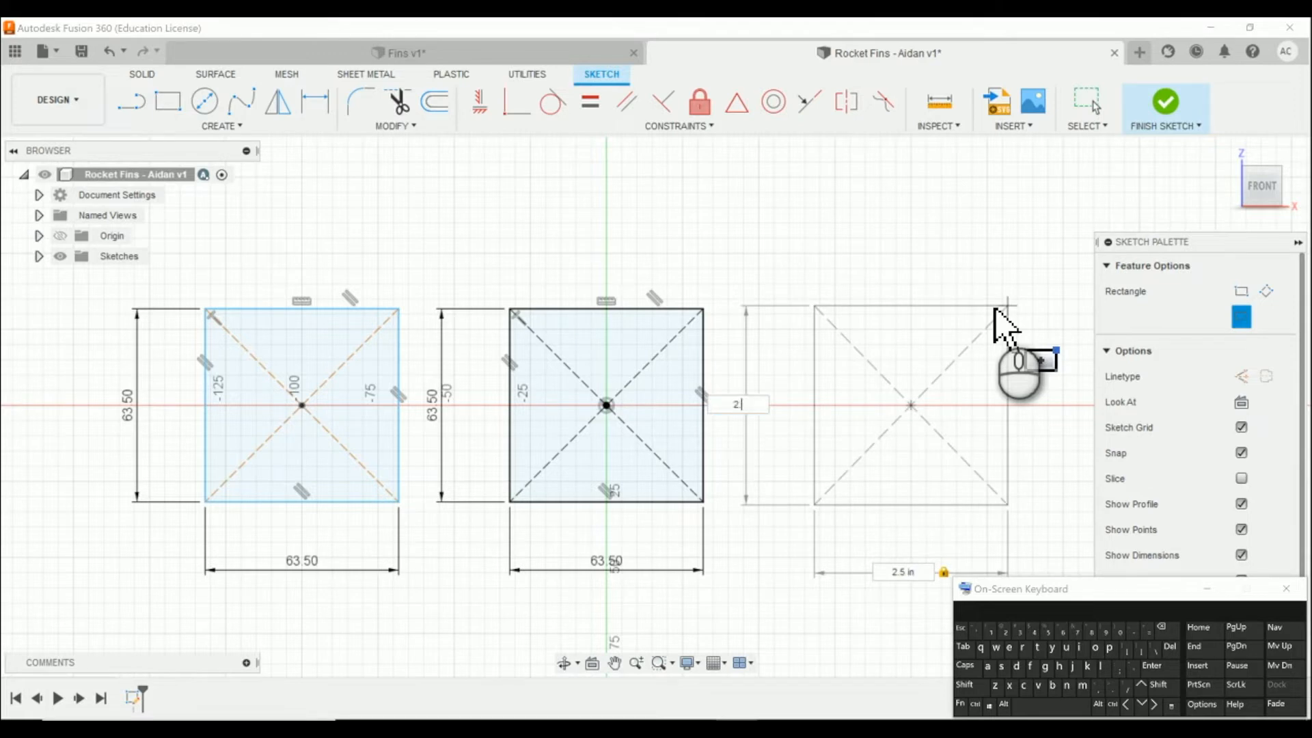
text(2)
key(Tab)
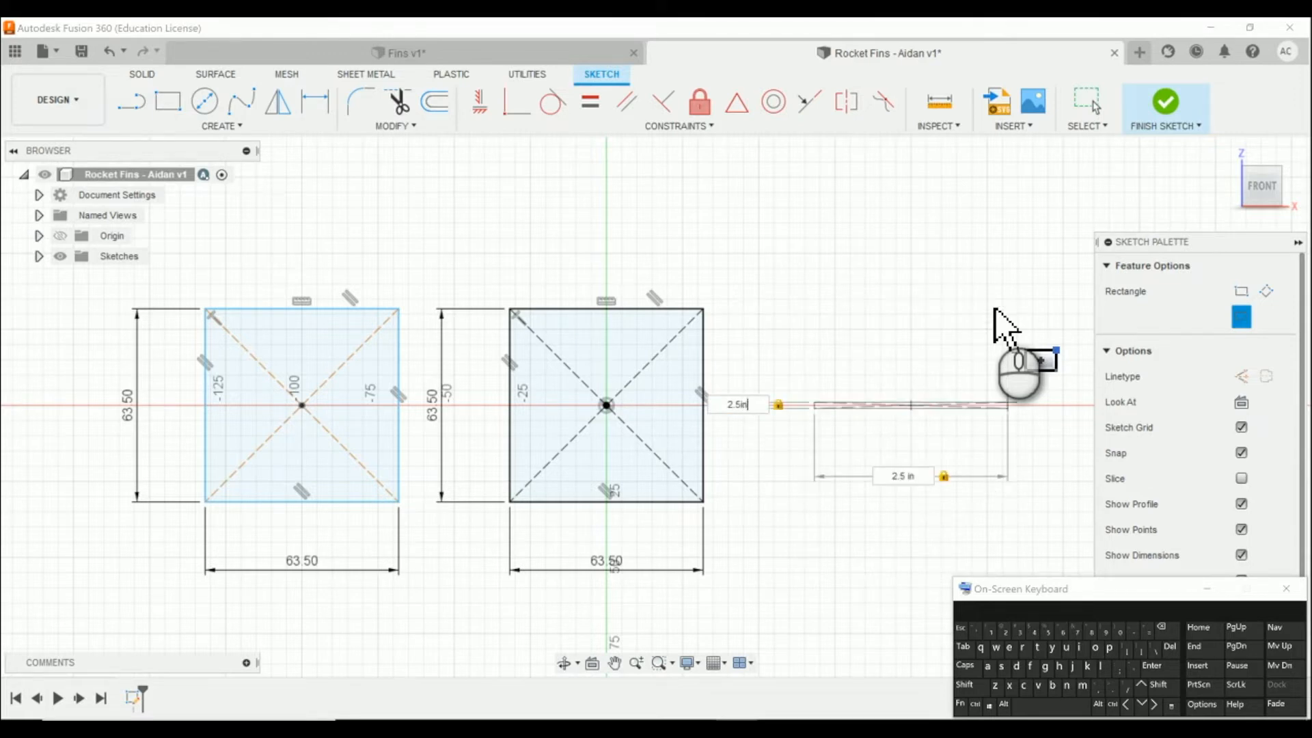
text(.5in)
key(Return)
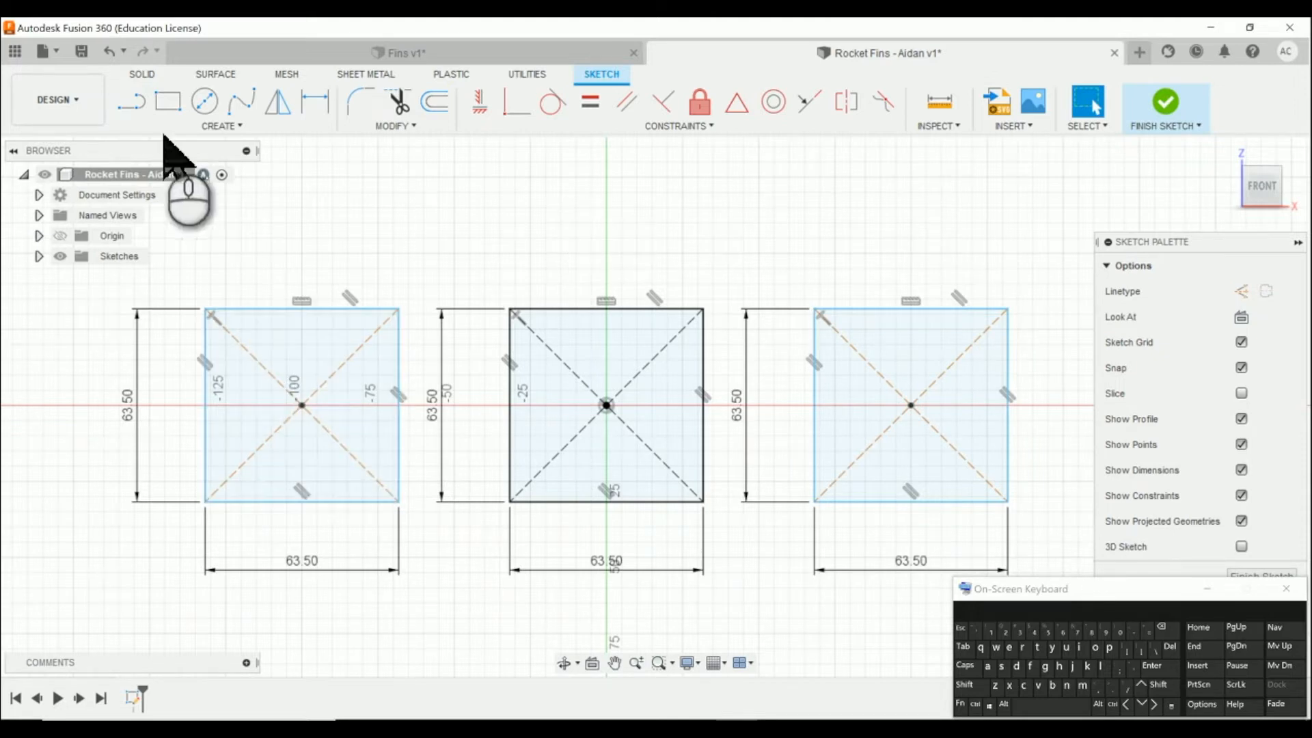
Step: Draw a diagonal line from the upper-right to the lower-left corner of the left square and check the triangular profile below it
click(132, 102)
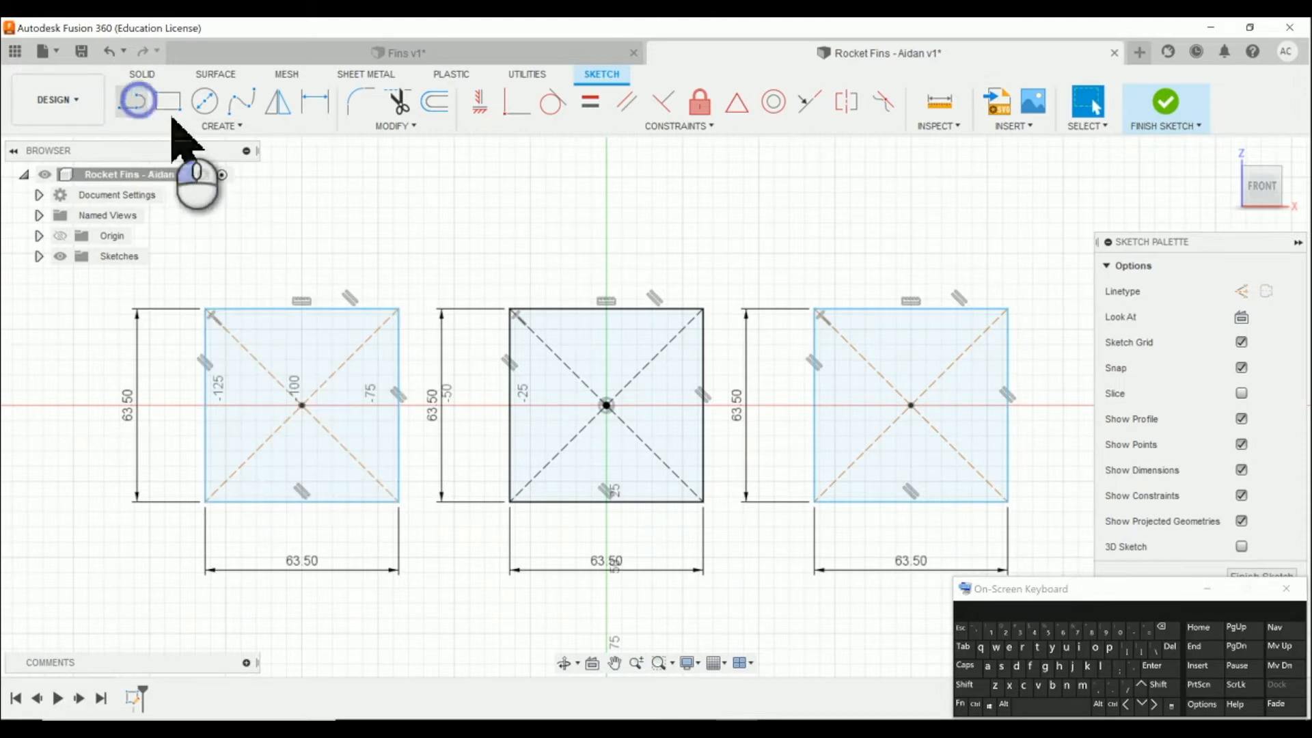
click(397, 310)
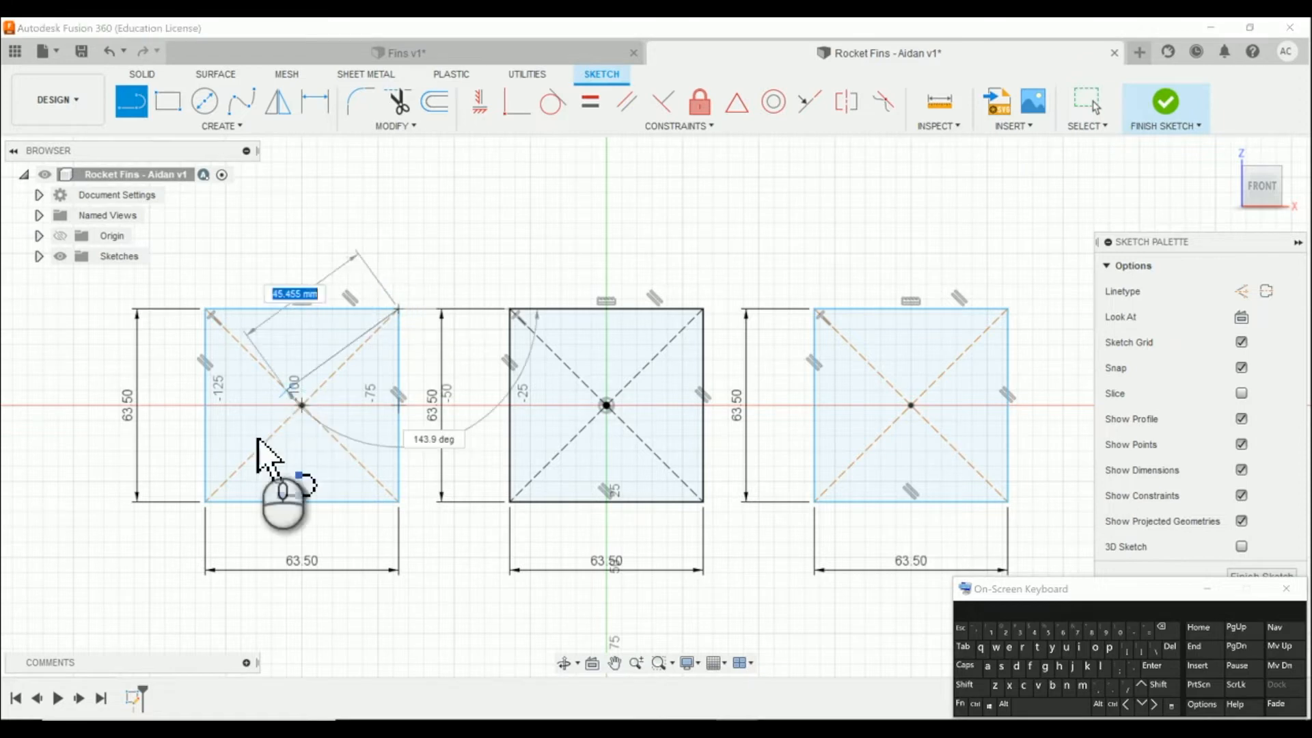
double_click(205, 502)
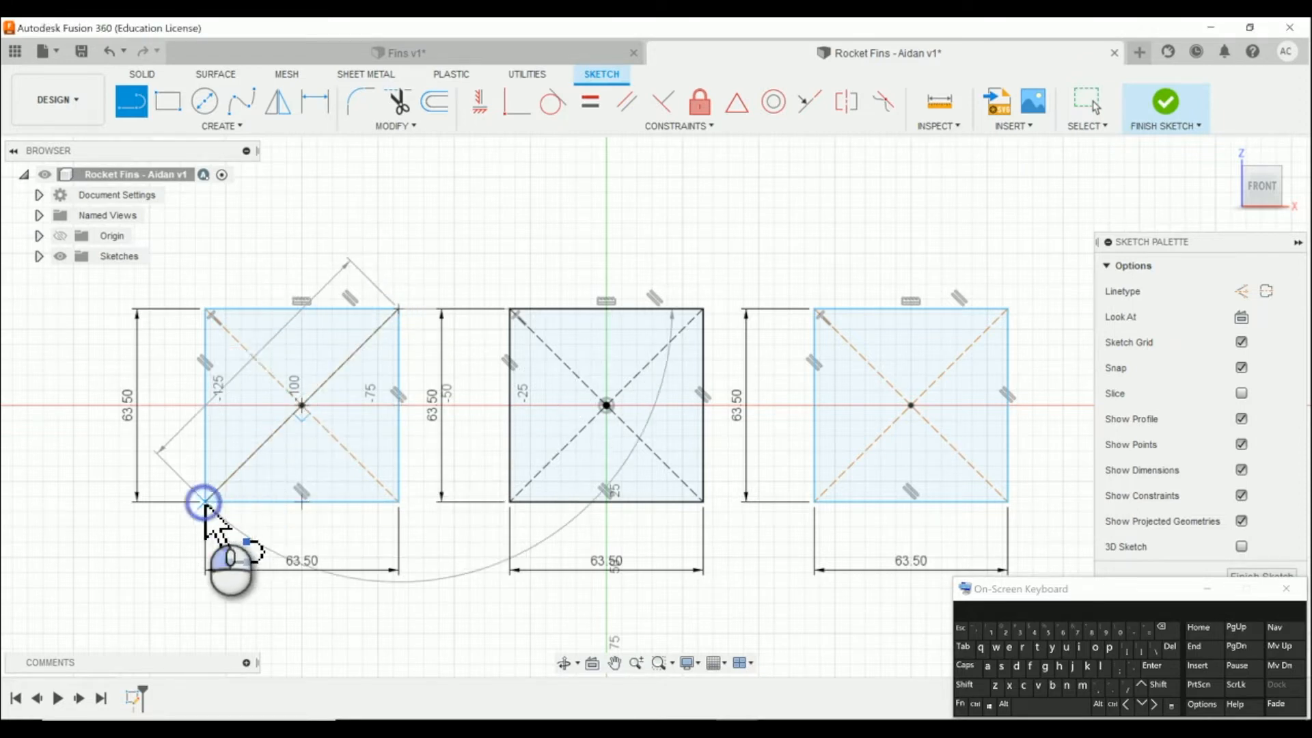
click(1093, 102)
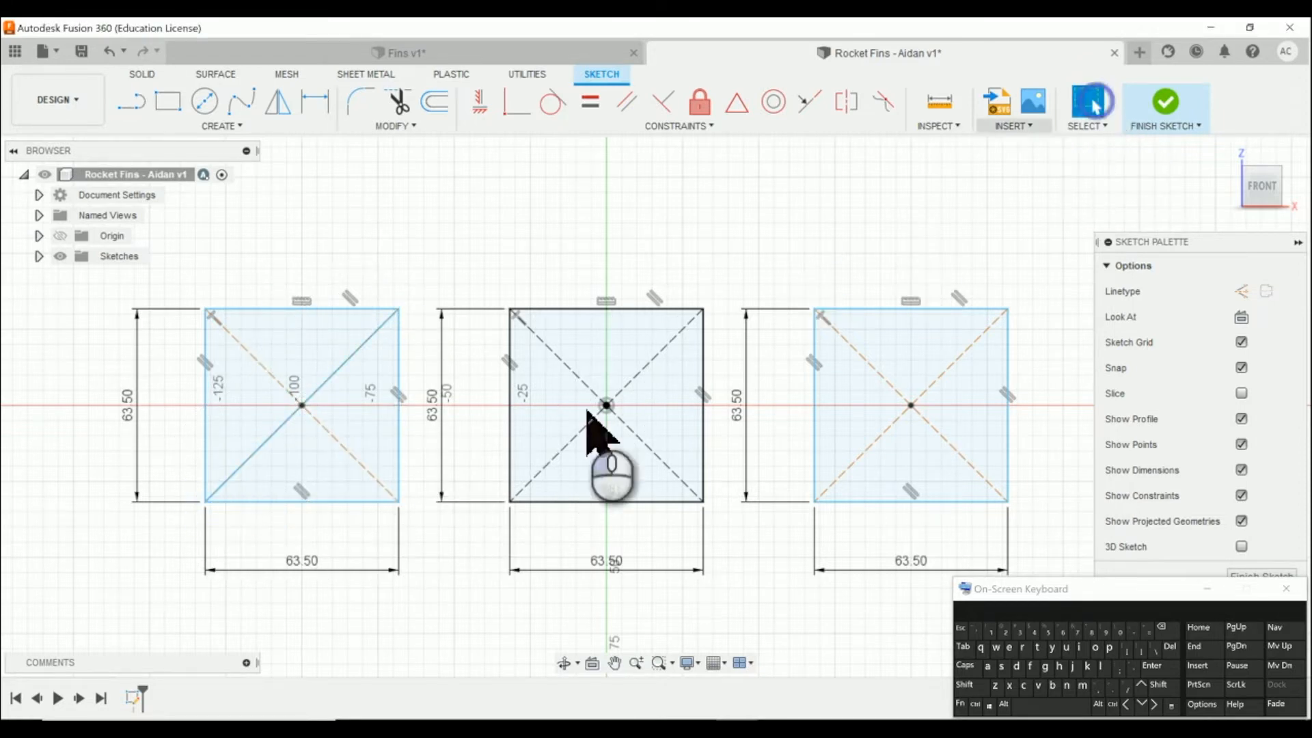
click(367, 453)
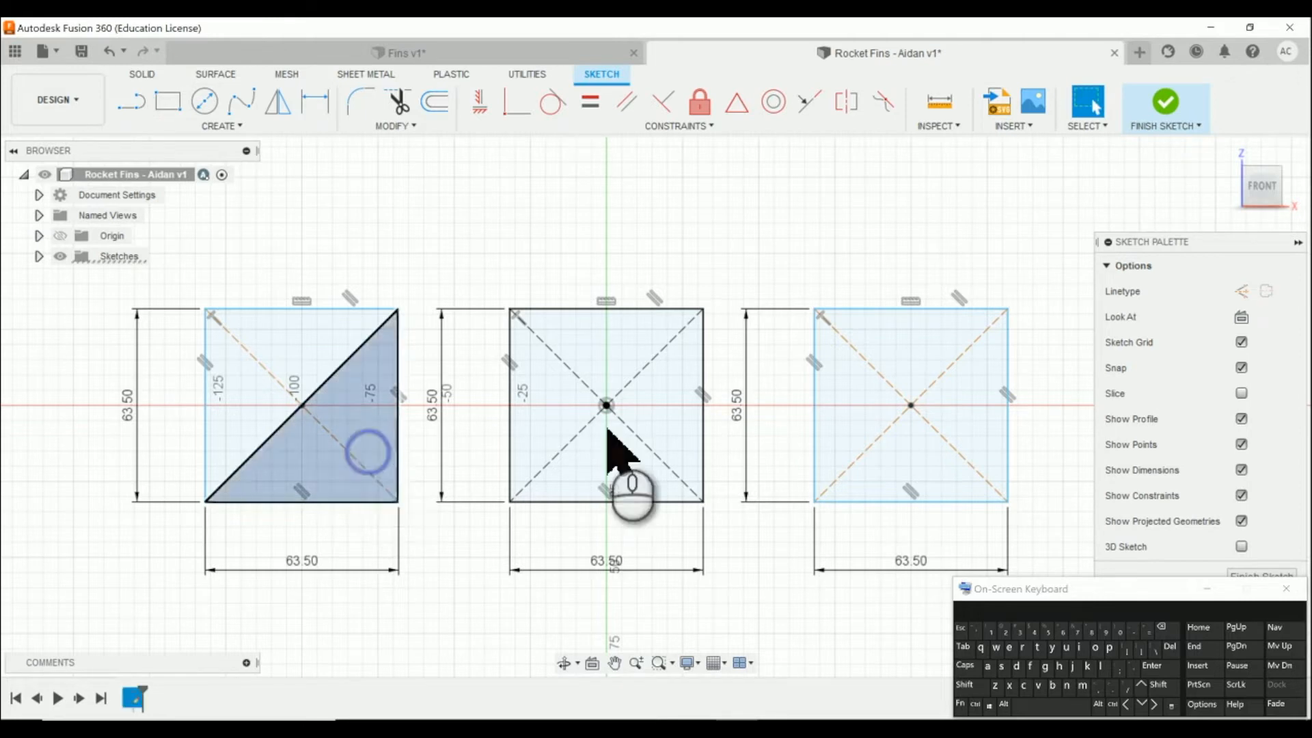
click(803, 226)
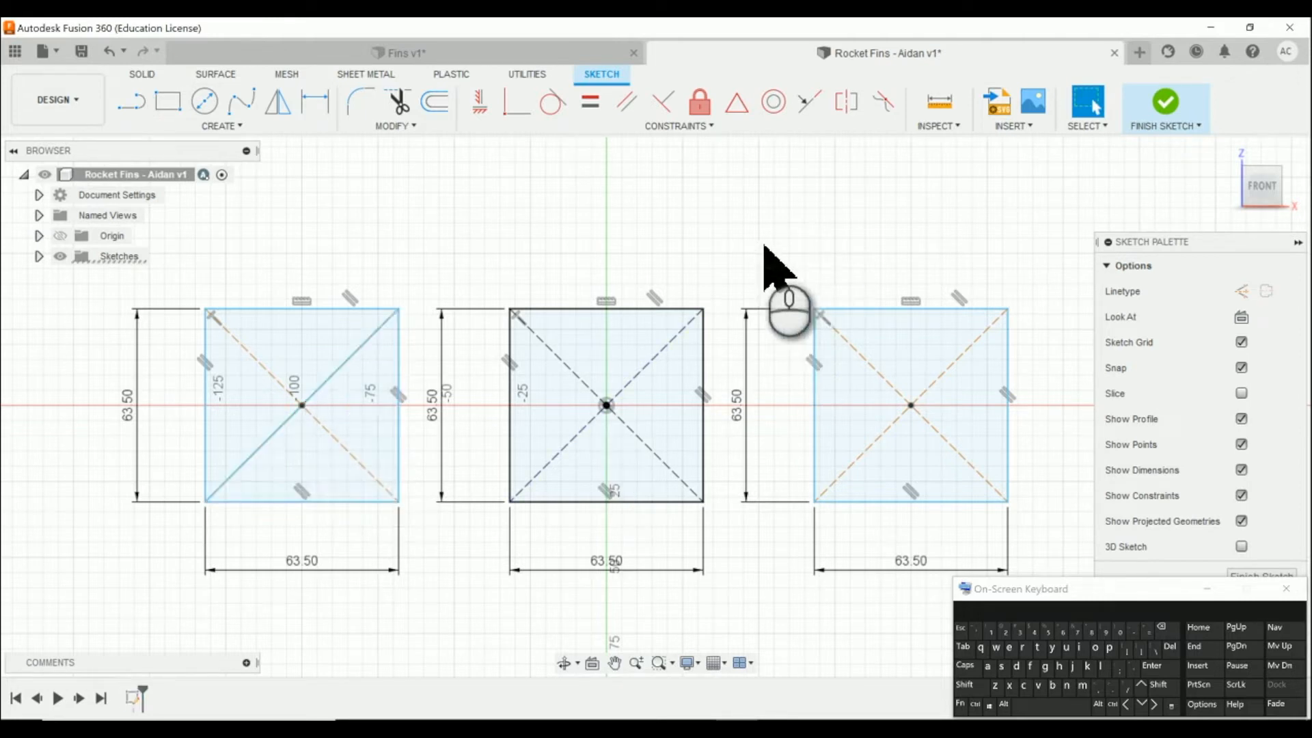
Step: Draw a 1.5 in line down the right edge of the middle square, starting at its upper-right corner
click(132, 103)
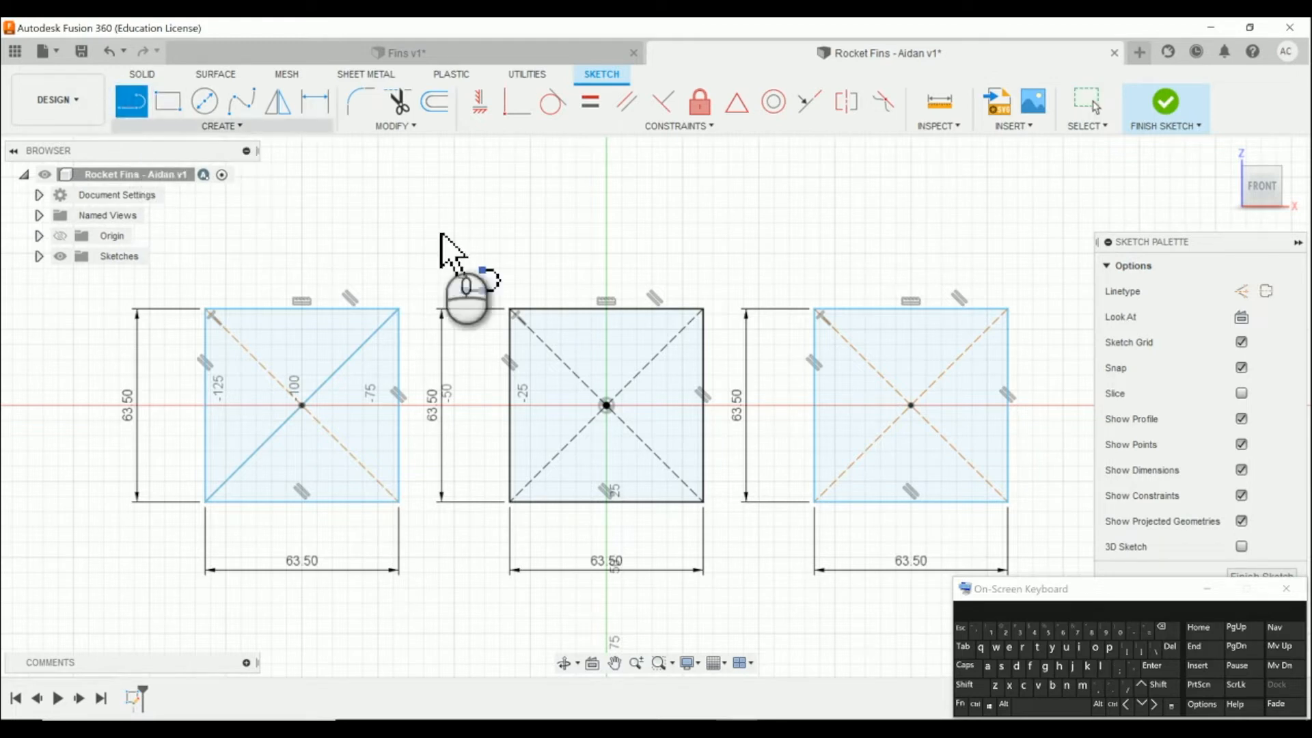
click(704, 309)
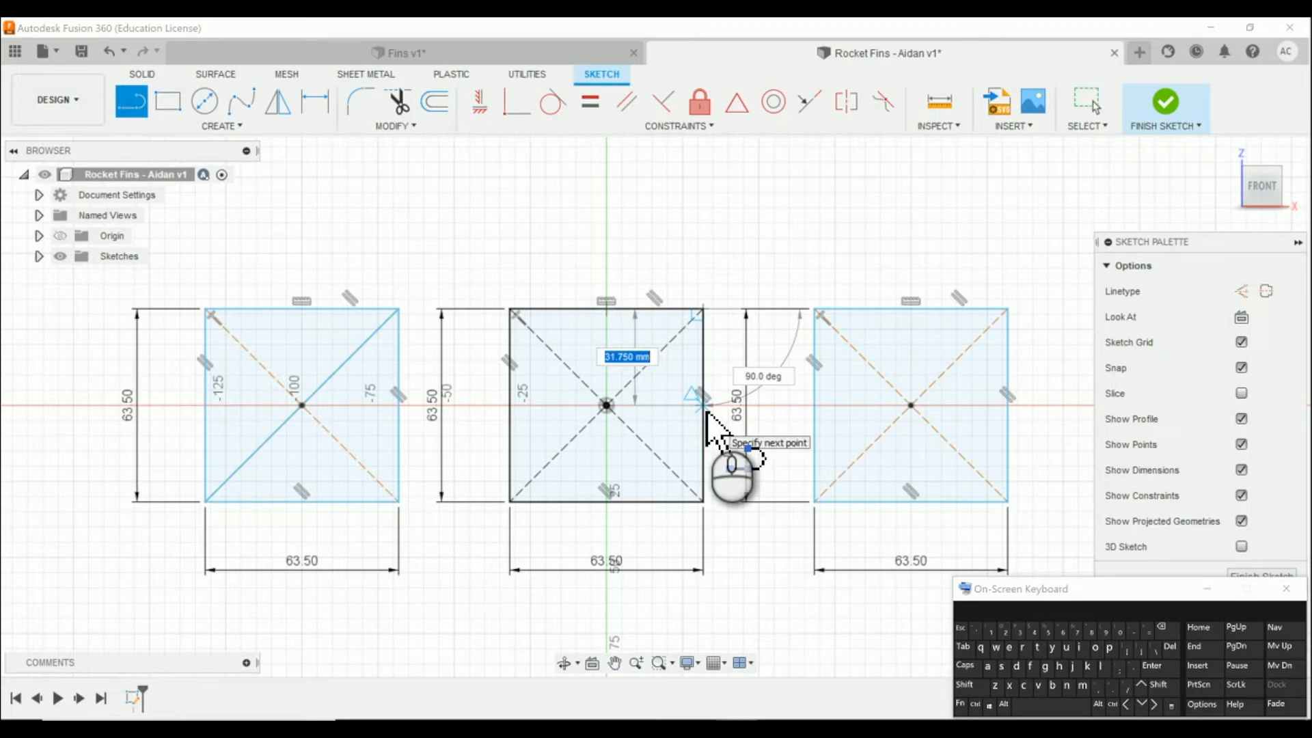
text(1.5in)
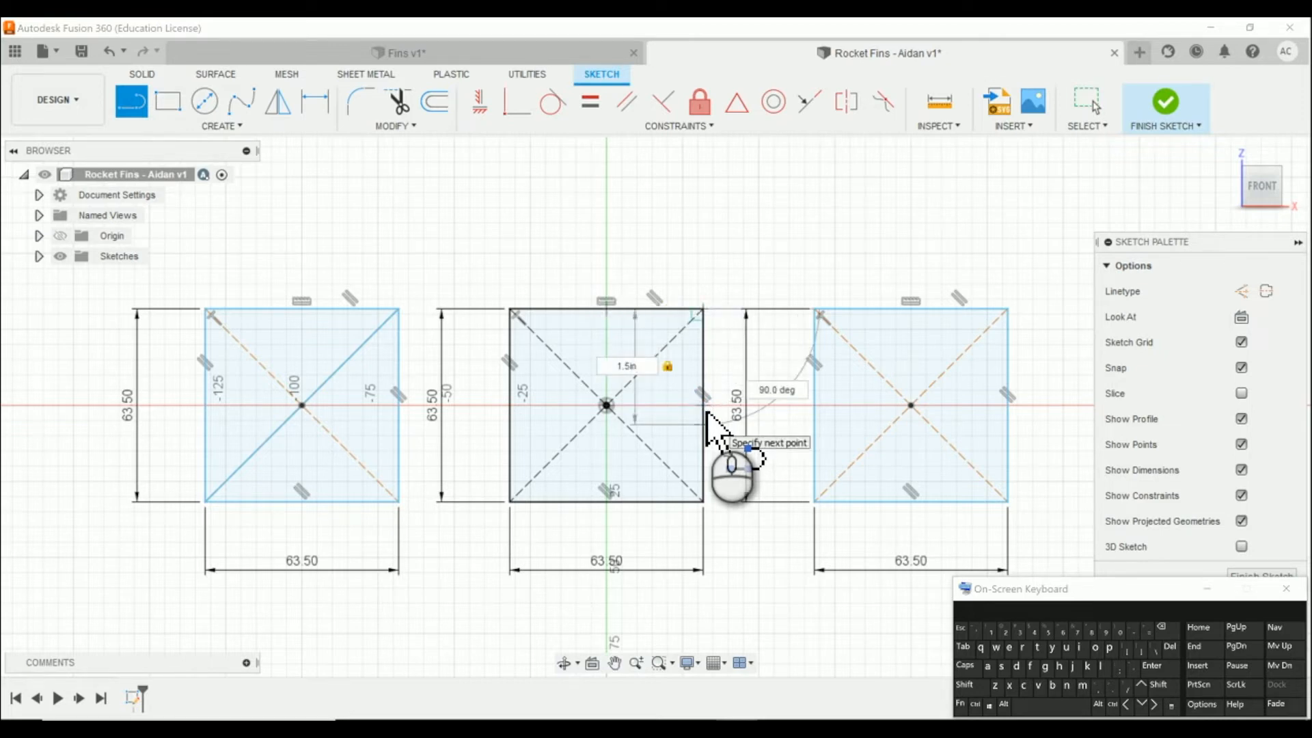
key(Return)
key(Escape)
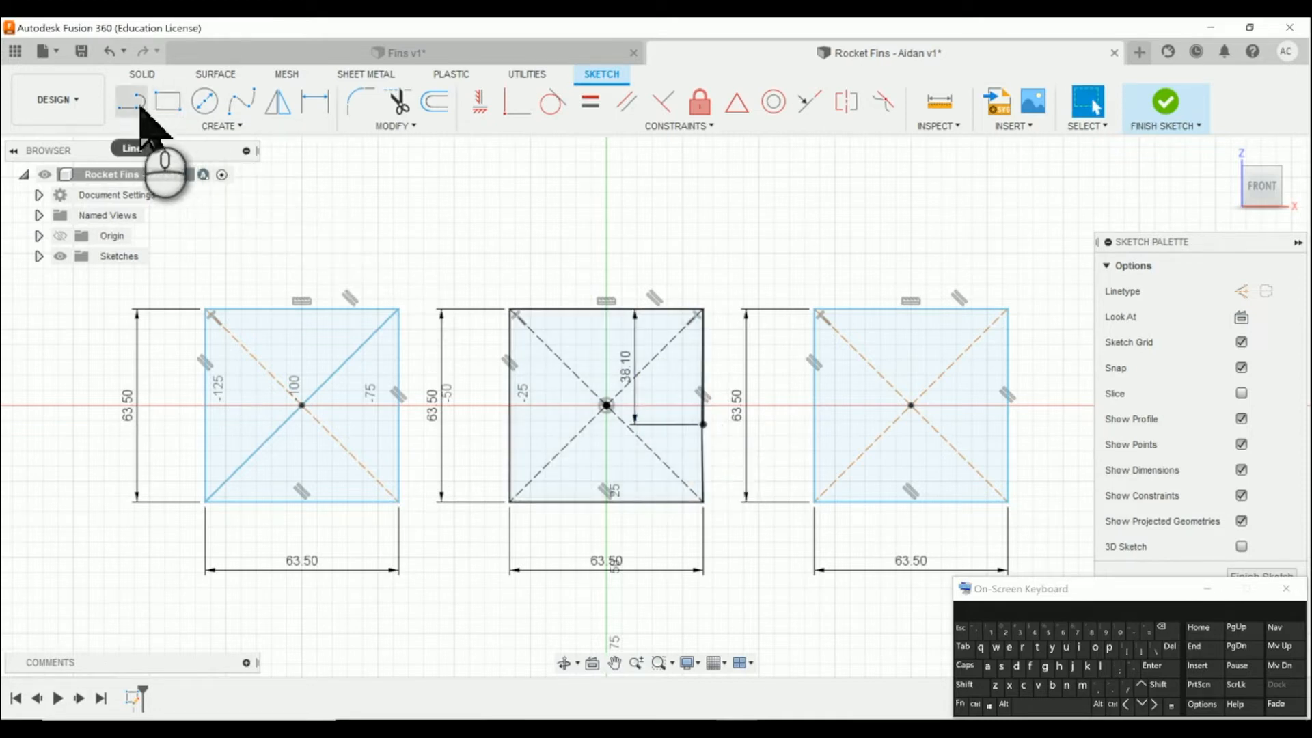
Step: Draw a 0.5 in line up the left edge of the middle square, starting at its lower-left corner
key(l)
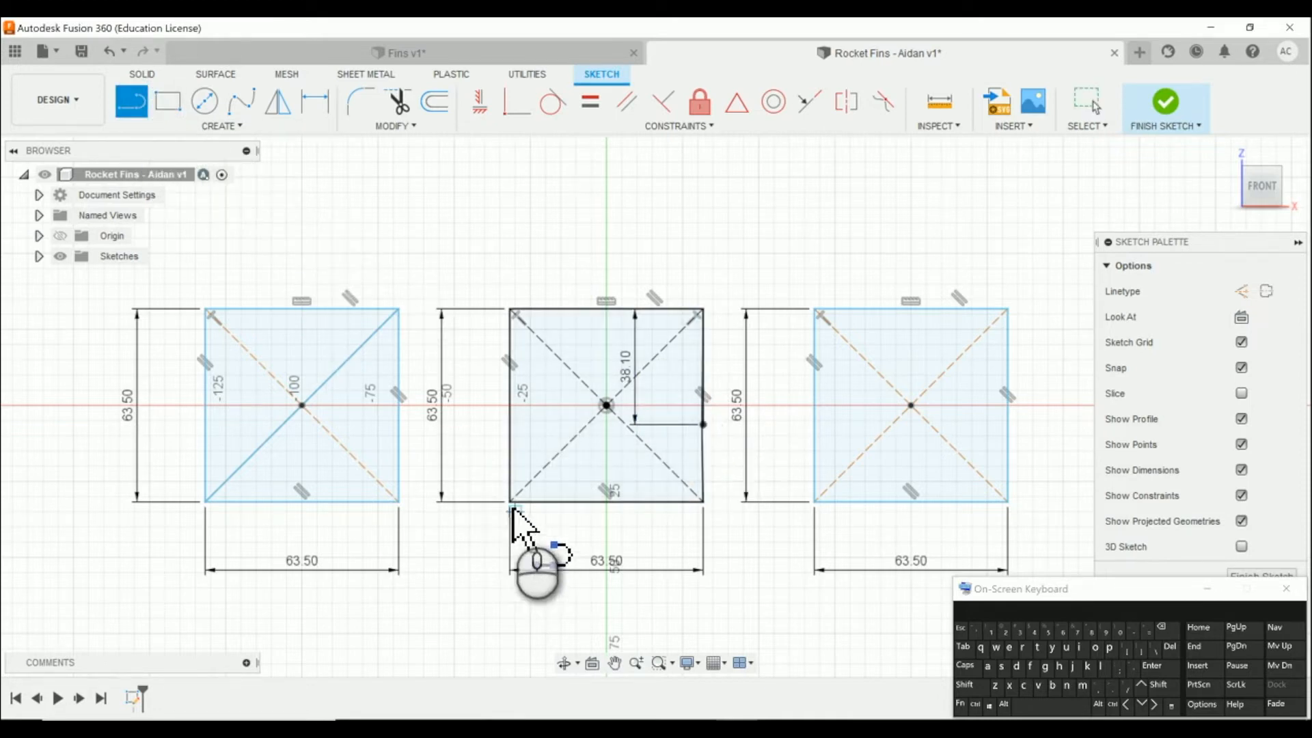
click(511, 504)
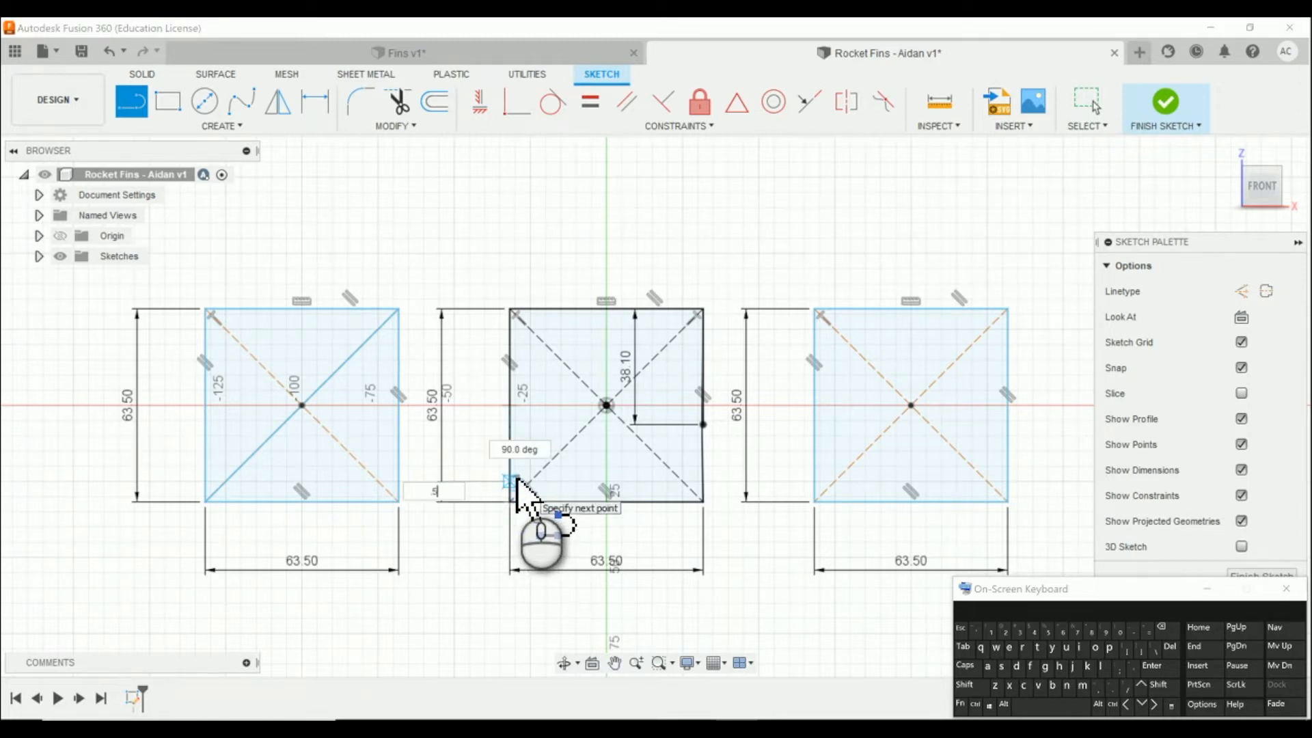
key(Return)
key(Escape)
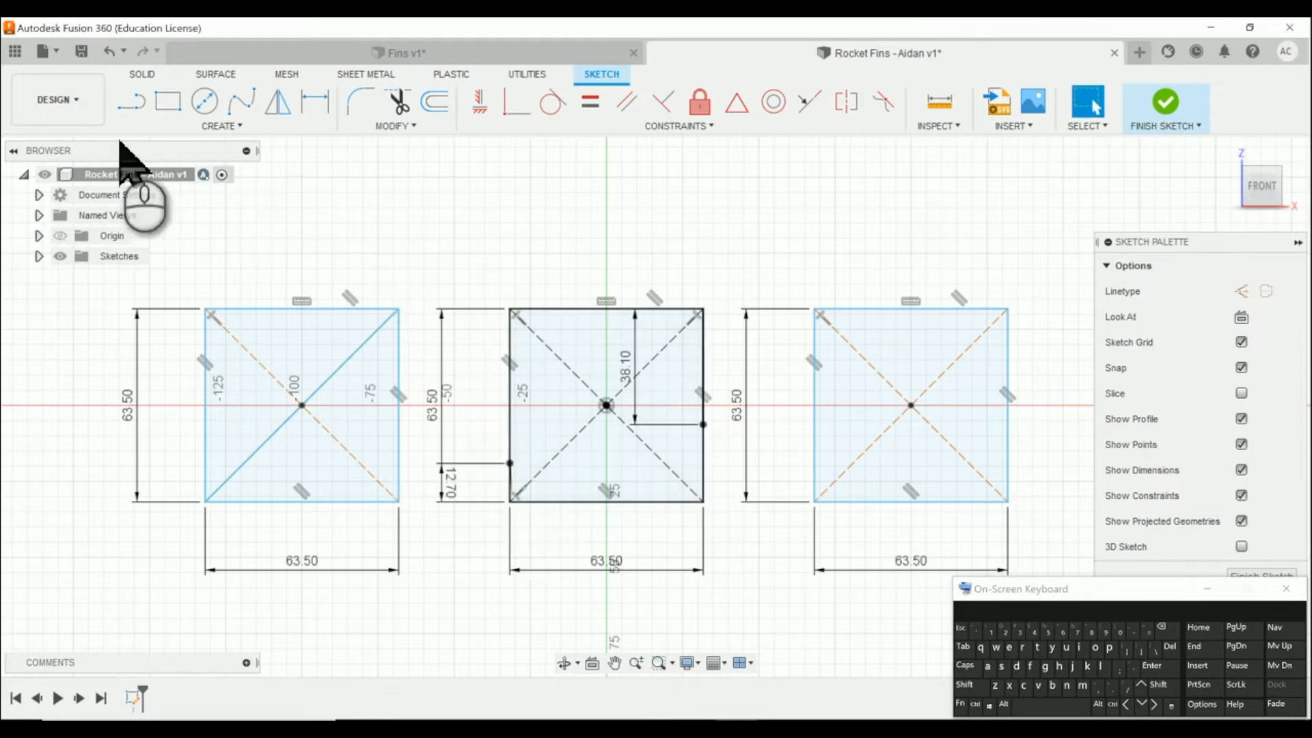
Step: Connect the free ends of the middle square's two edge lines to its upper-right and lower-left corners, and check the enclosed fin profile
click(132, 106)
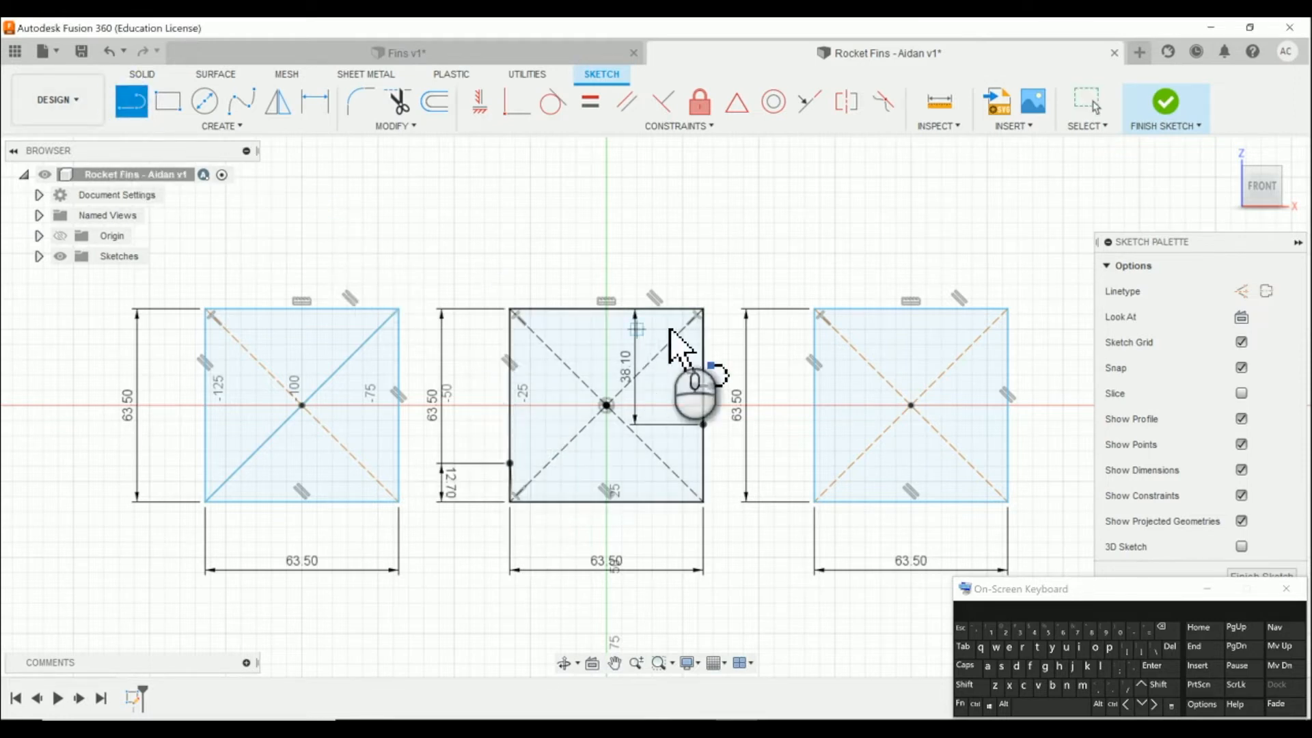
click(703, 309)
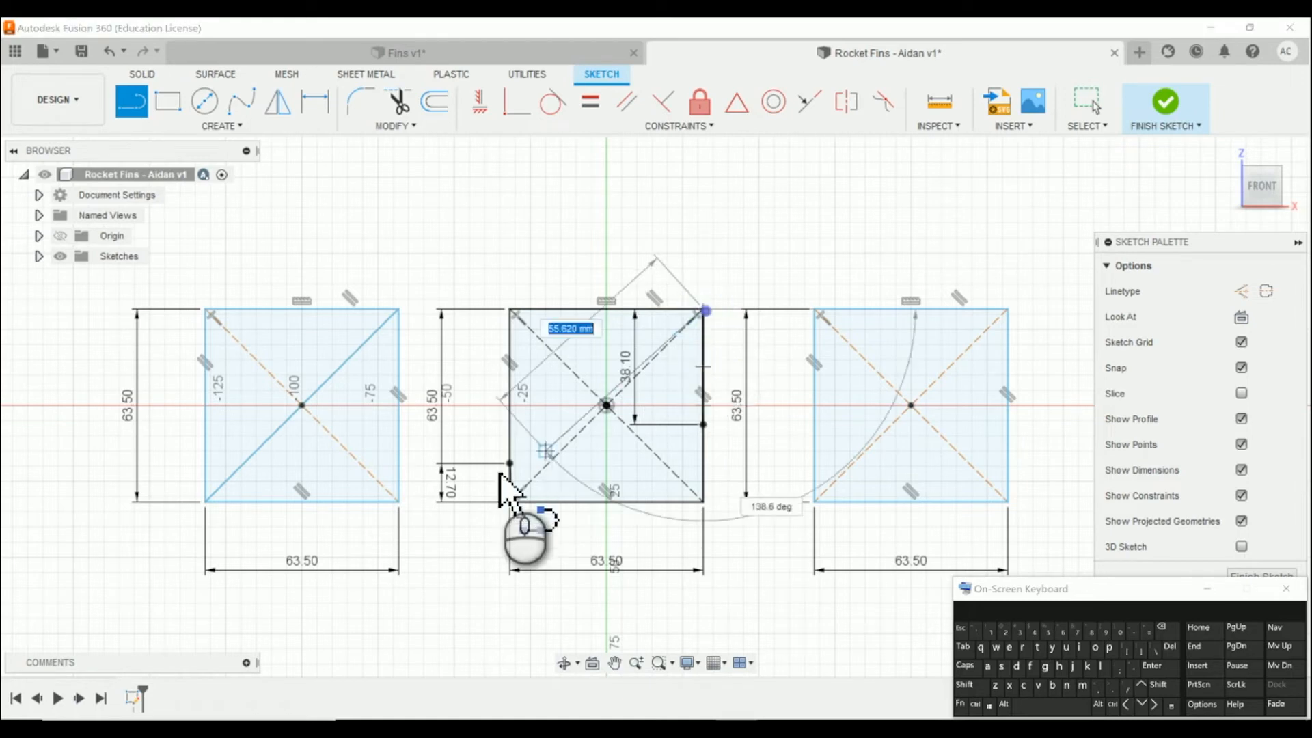
click(512, 469)
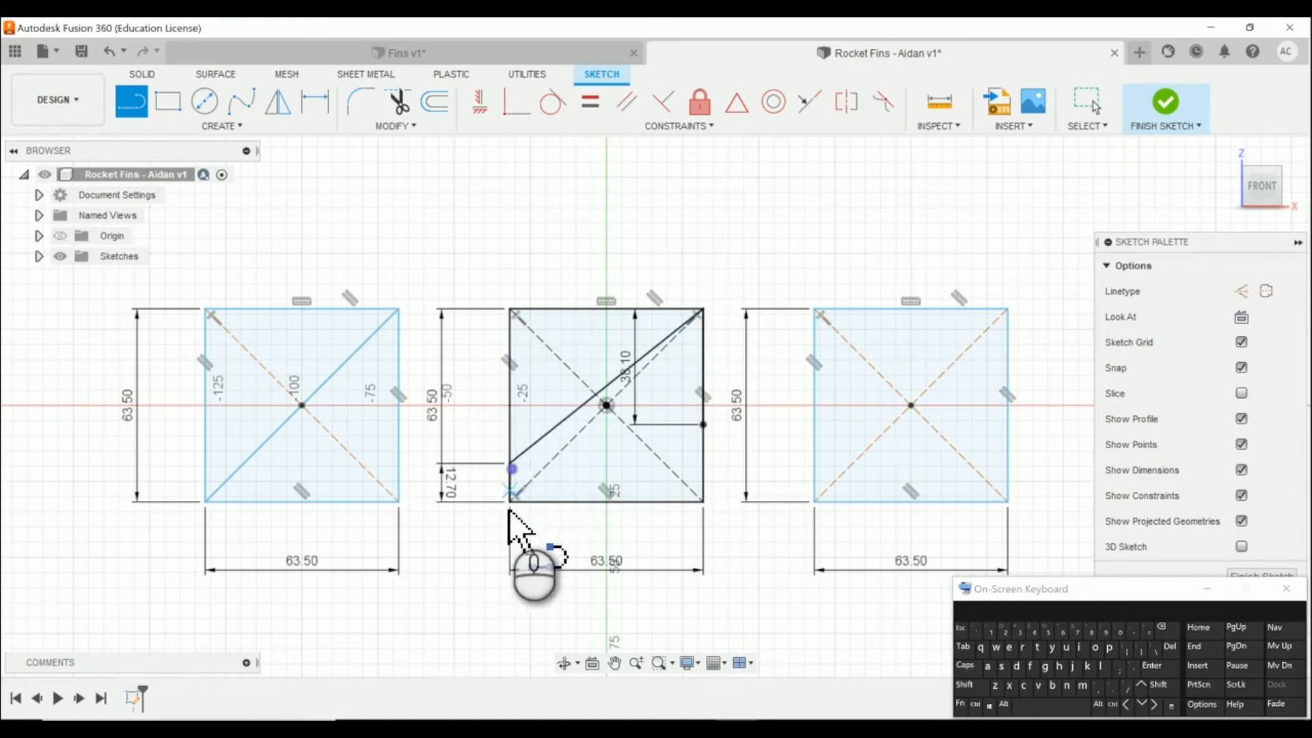
click(512, 503)
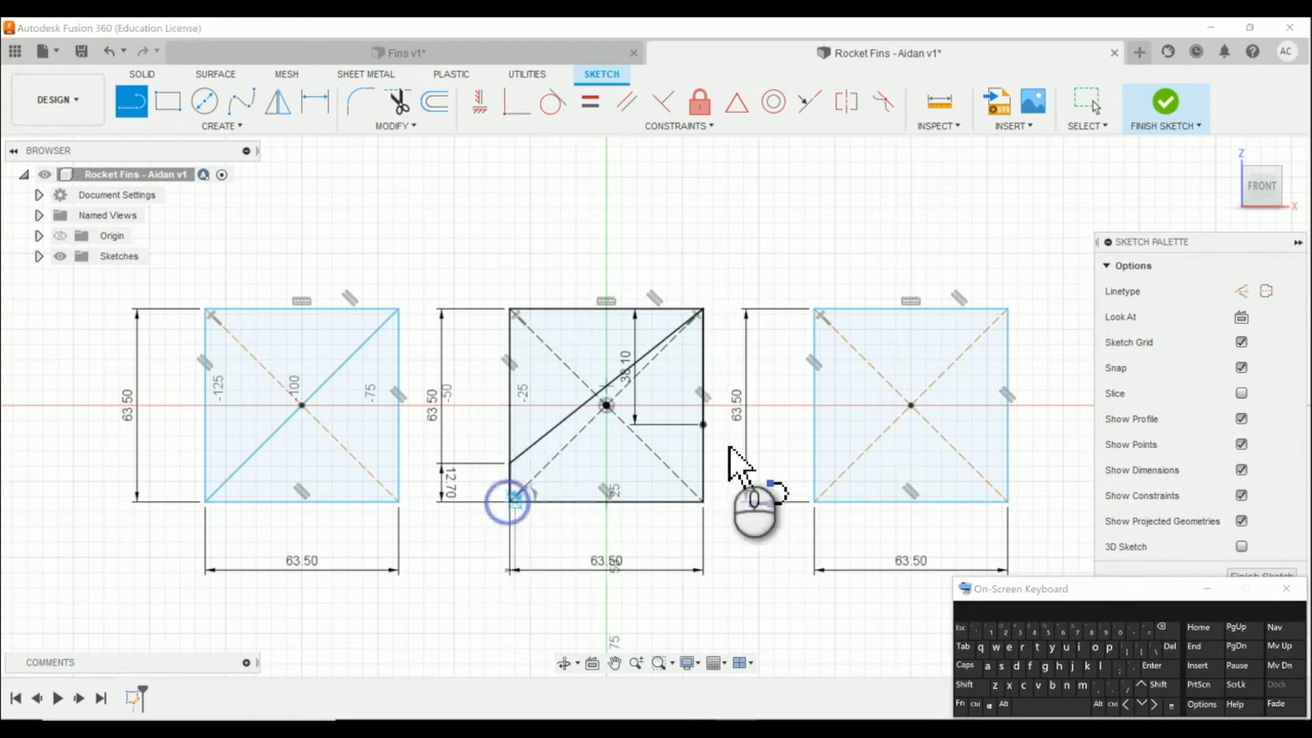
double_click(703, 424)
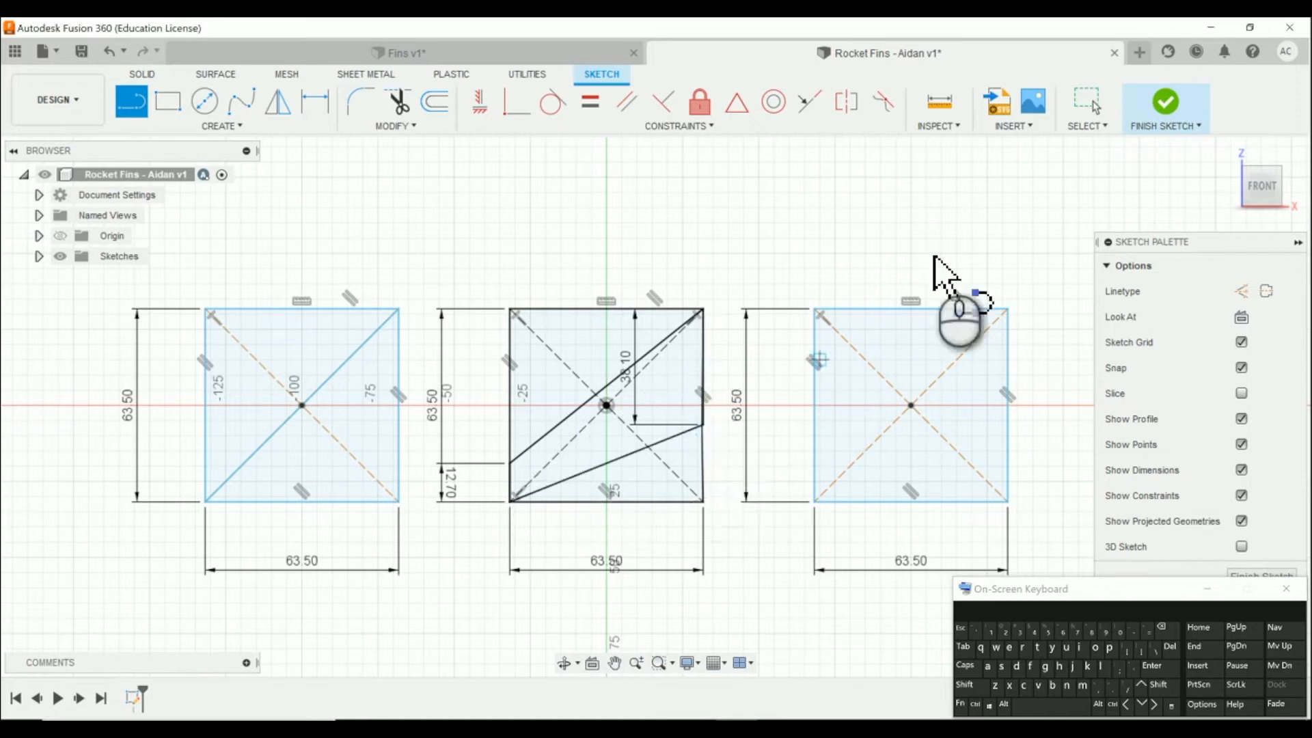
click(1092, 106)
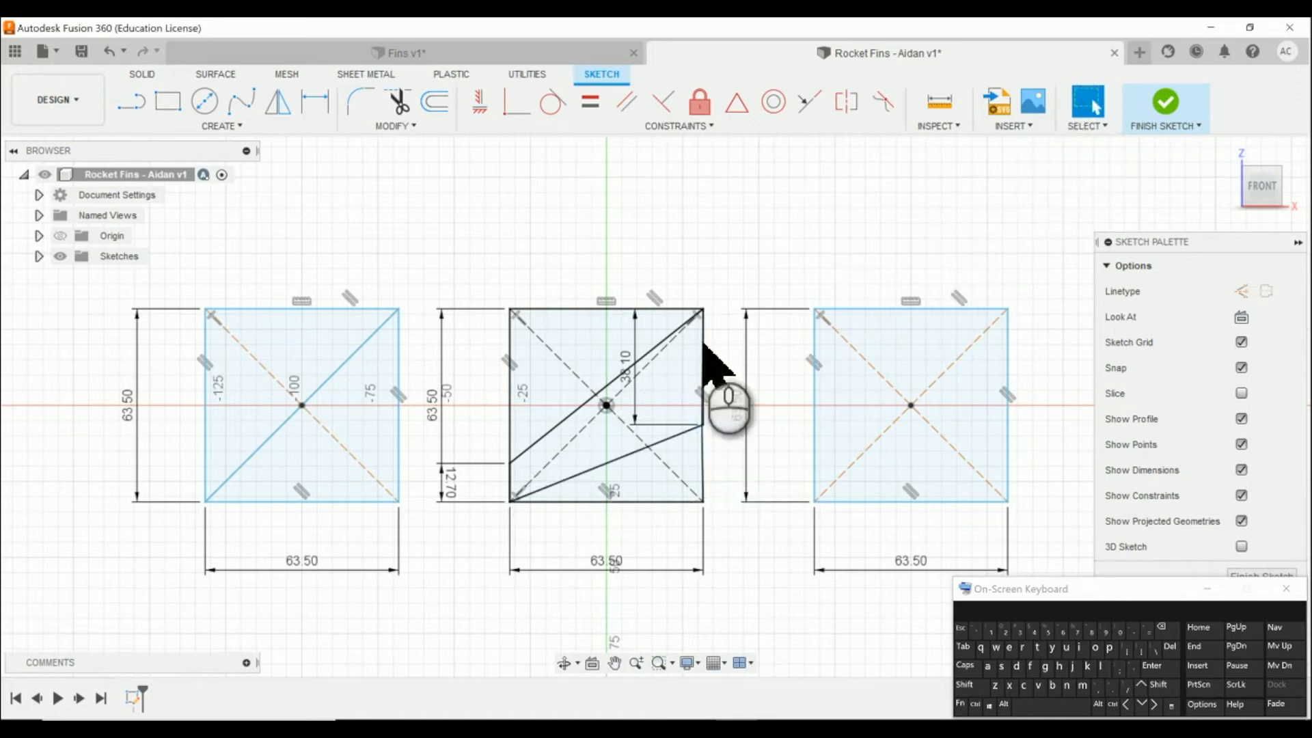
click(664, 395)
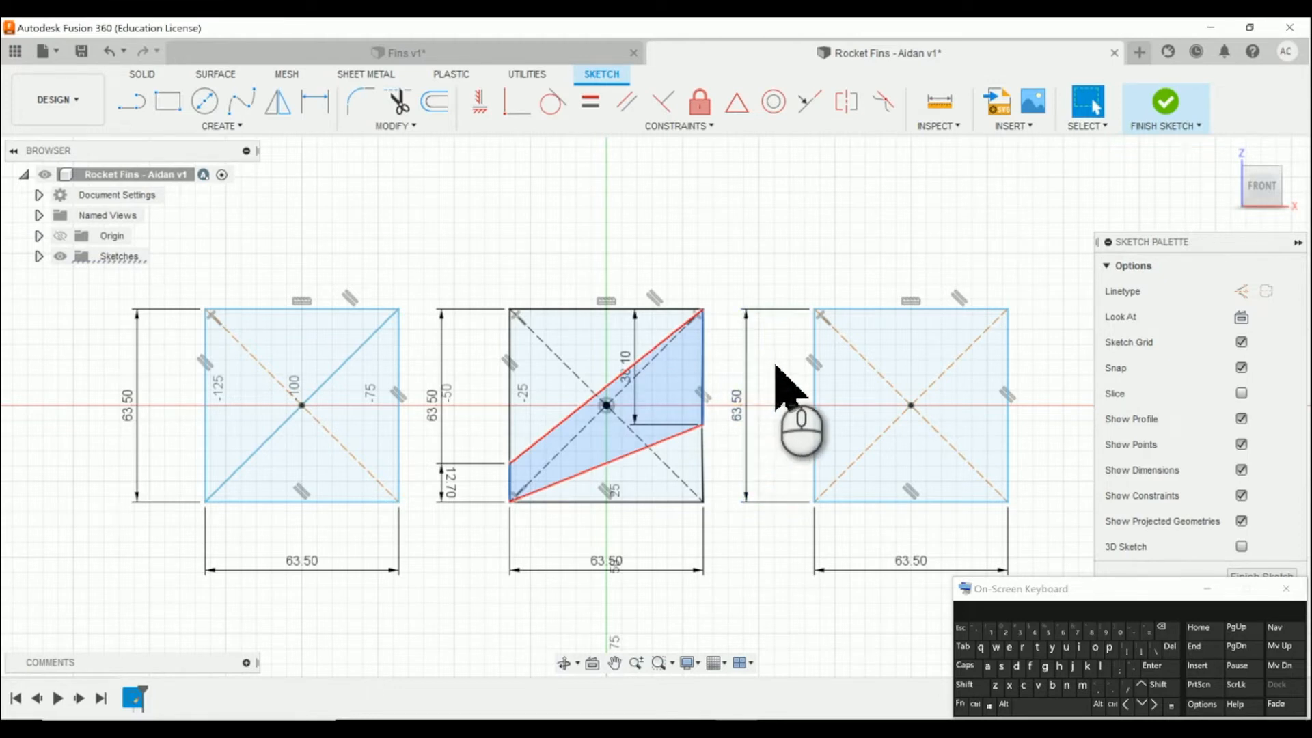
click(774, 366)
Step: Draw a diagonal from the right square's upper-right to lower-left corner and a 1.5 in line up its left edge from that lower corner
click(132, 102)
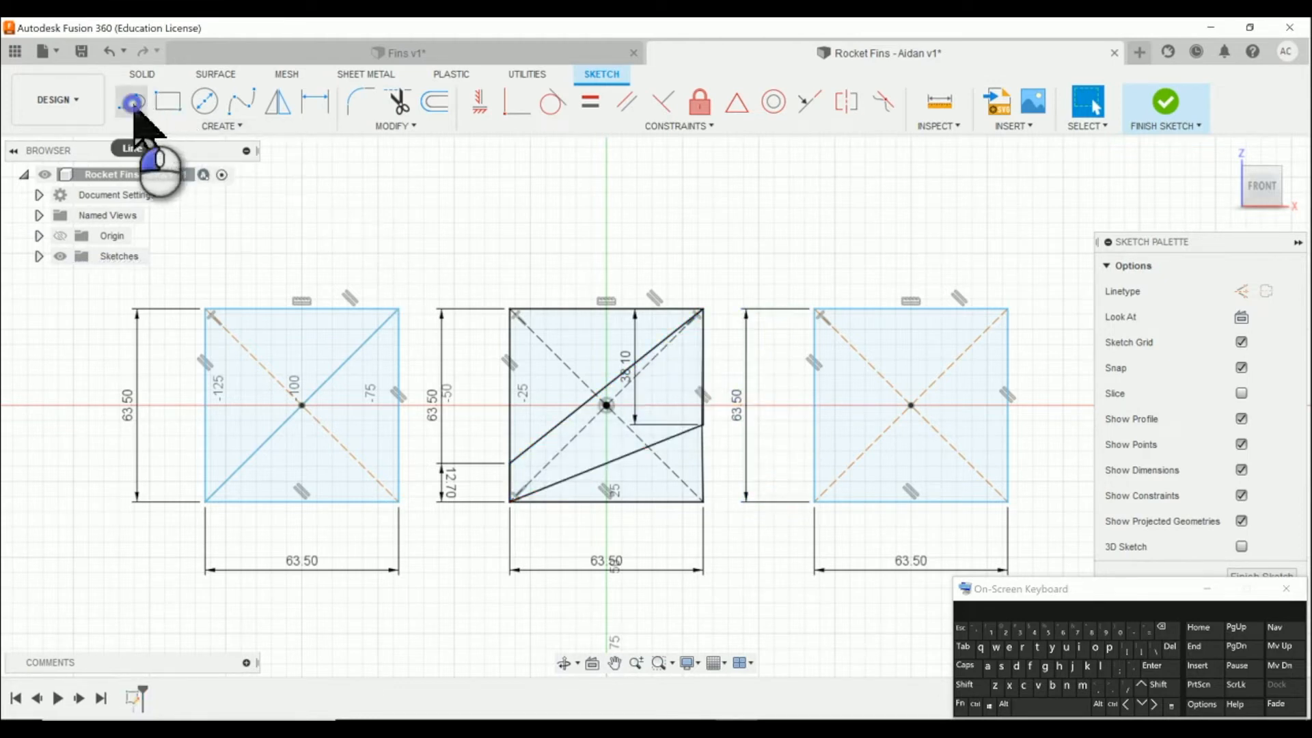
click(1005, 310)
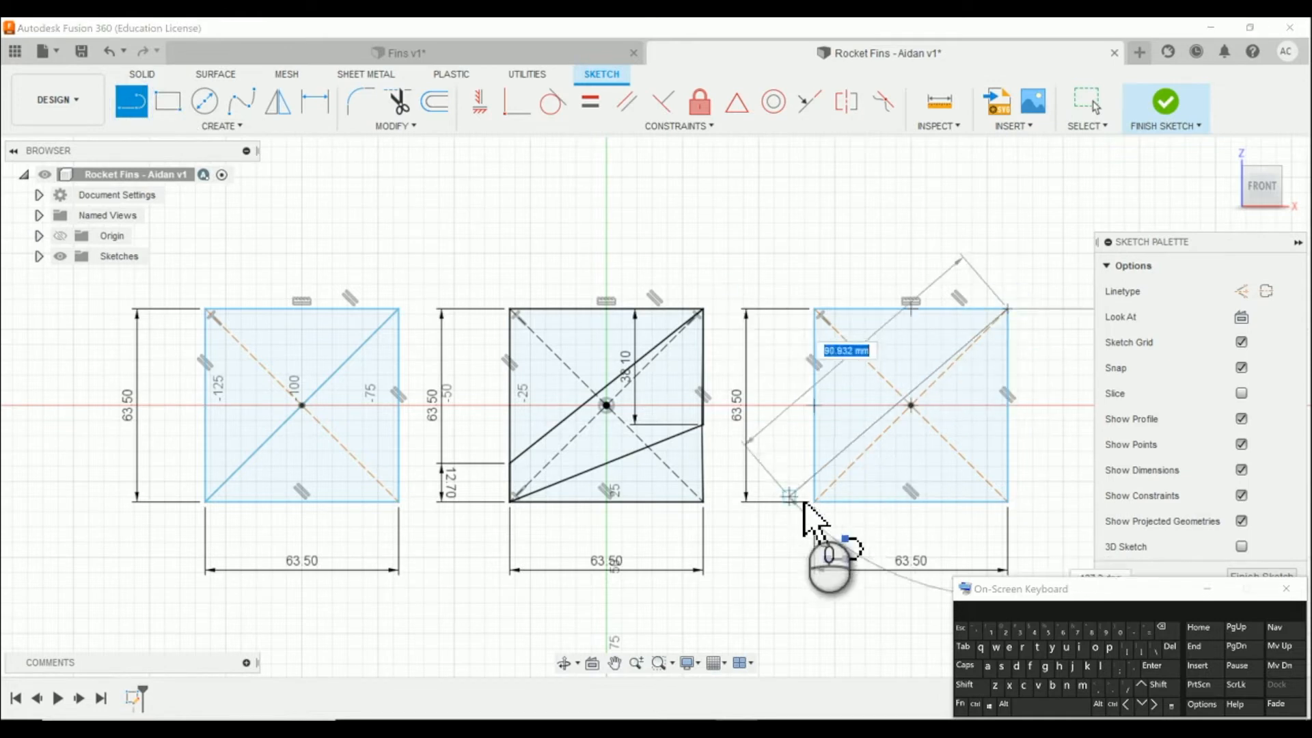
click(813, 500)
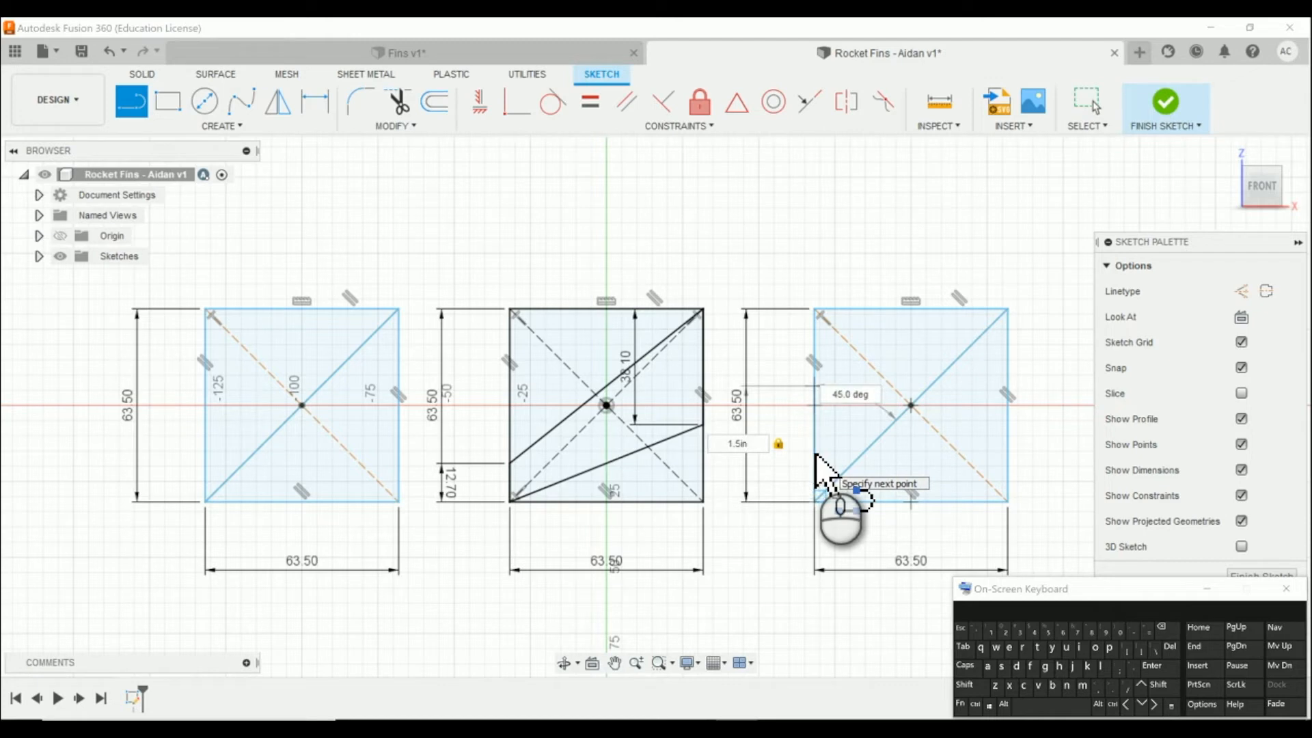
key(Return)
key(Escape)
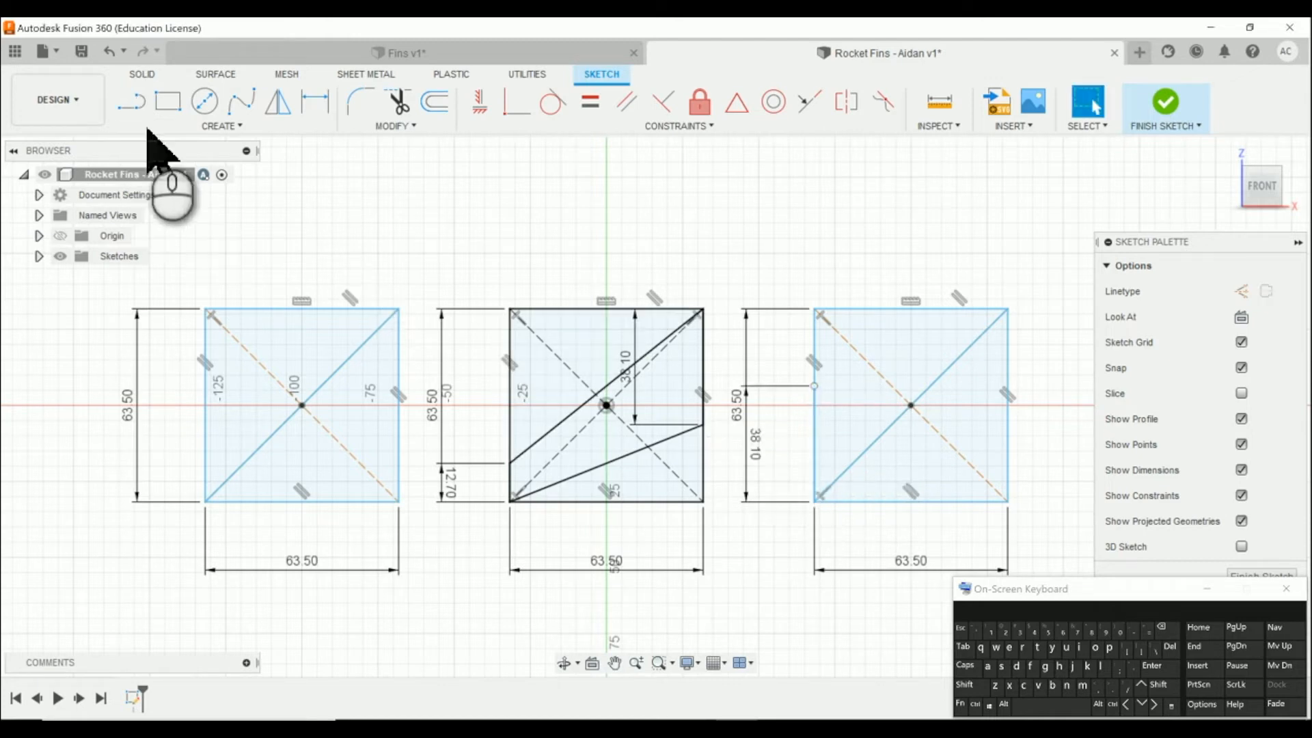
Step: Draw a 1.5 in line along the top edge of the right square, starting at its upper-right corner
click(131, 101)
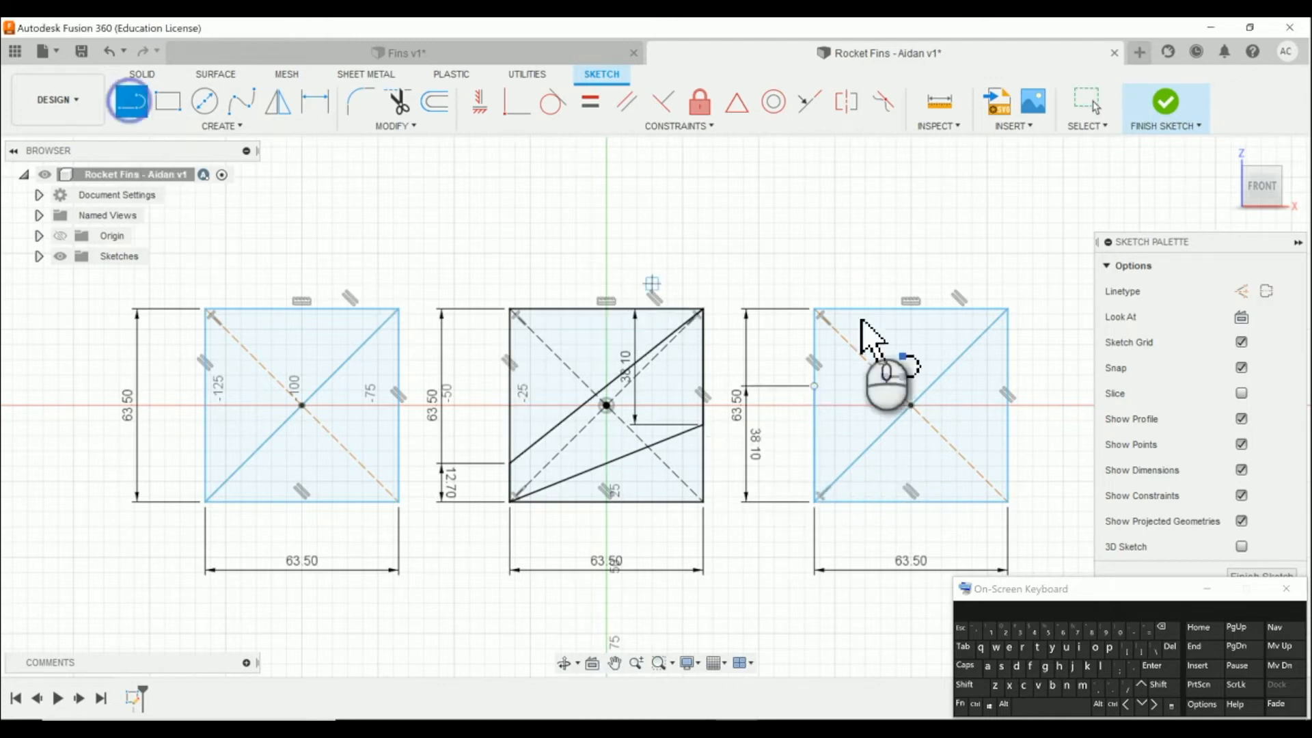
click(1011, 311)
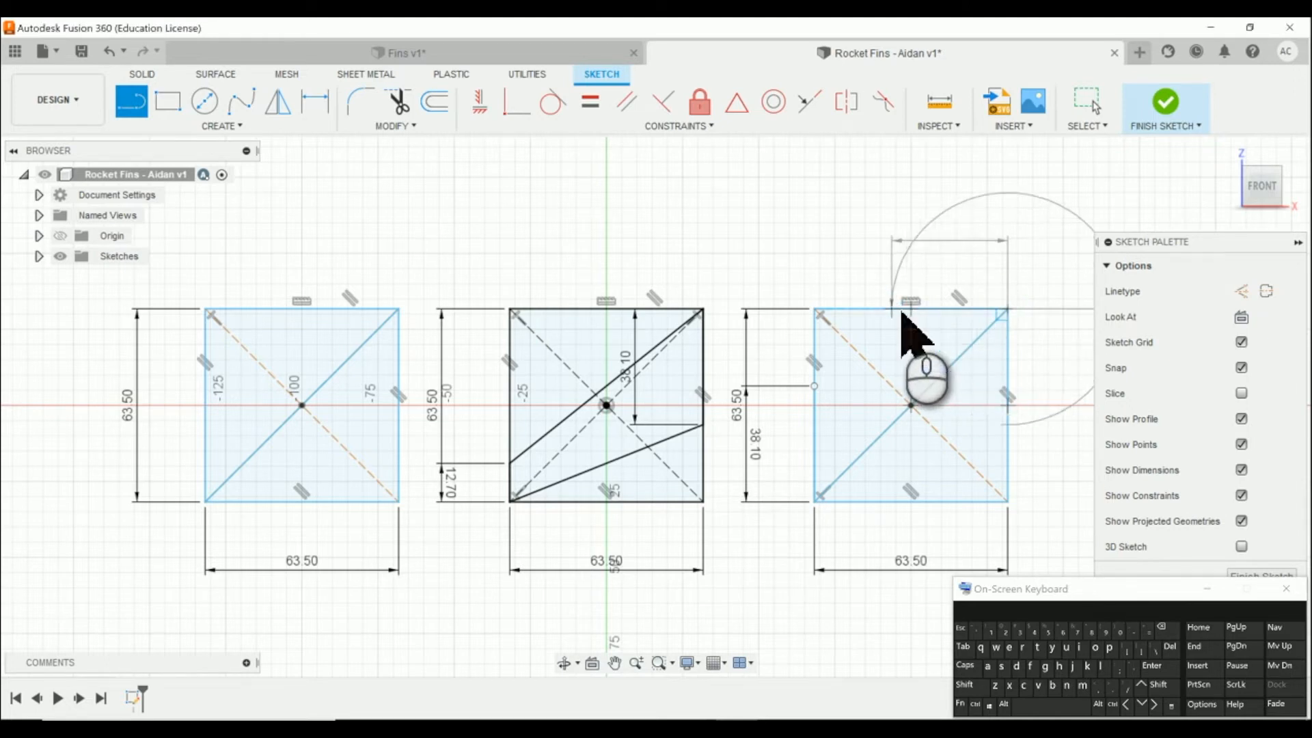
key(Return)
key(Escape)
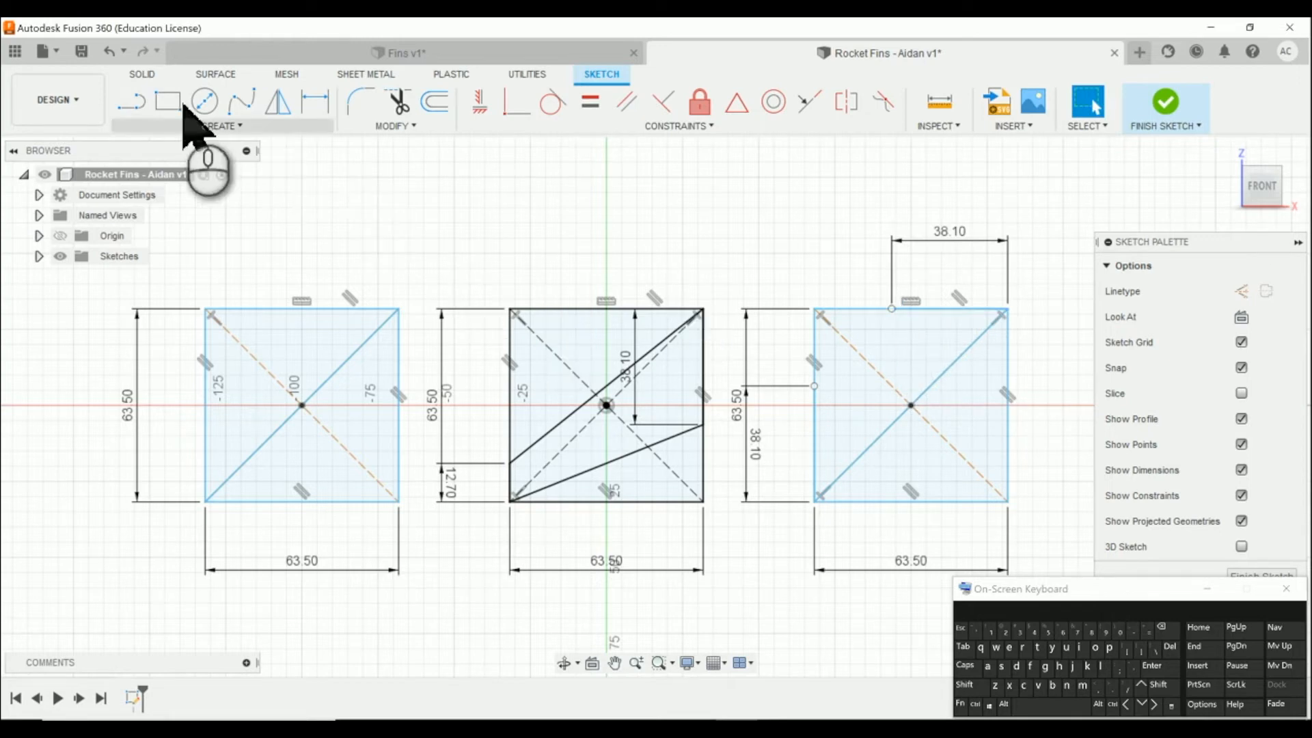
Step: Connect the free ends of the right square's two 1.5 in edge lines with a slanted line and check the enclosed fin profile
click(140, 102)
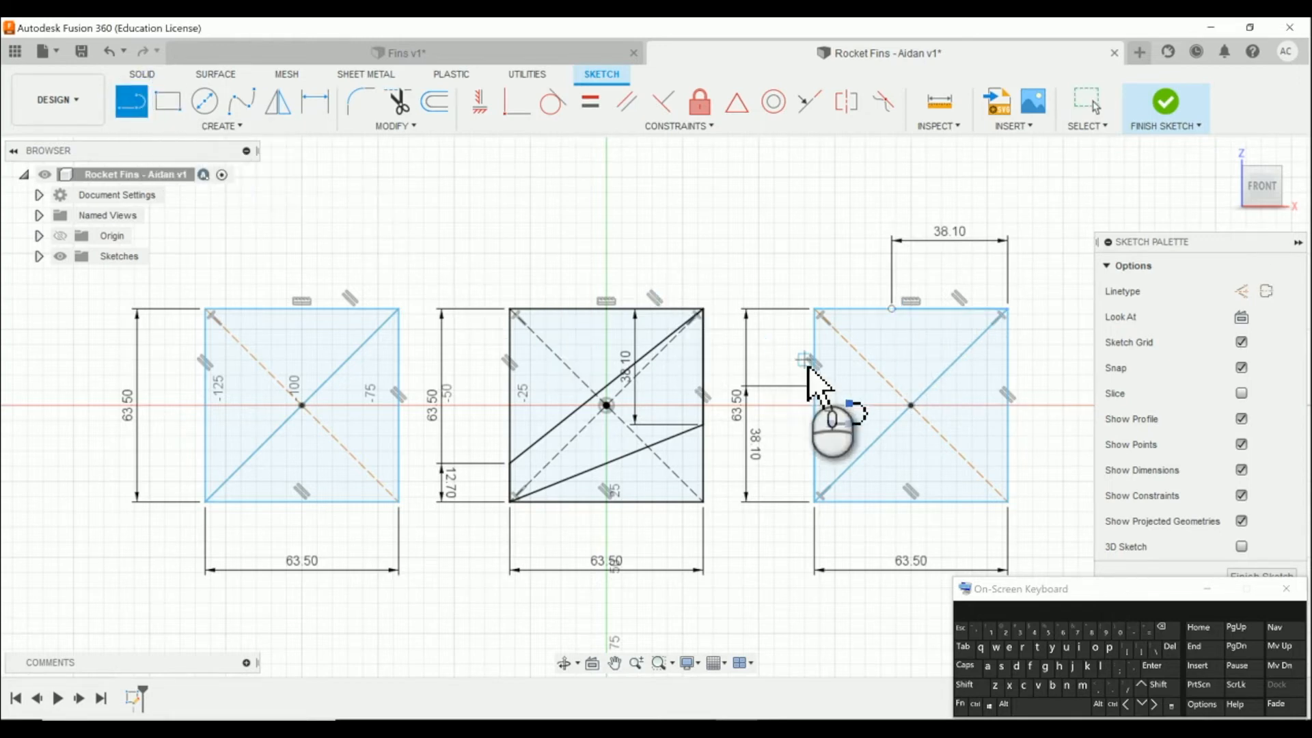
click(814, 386)
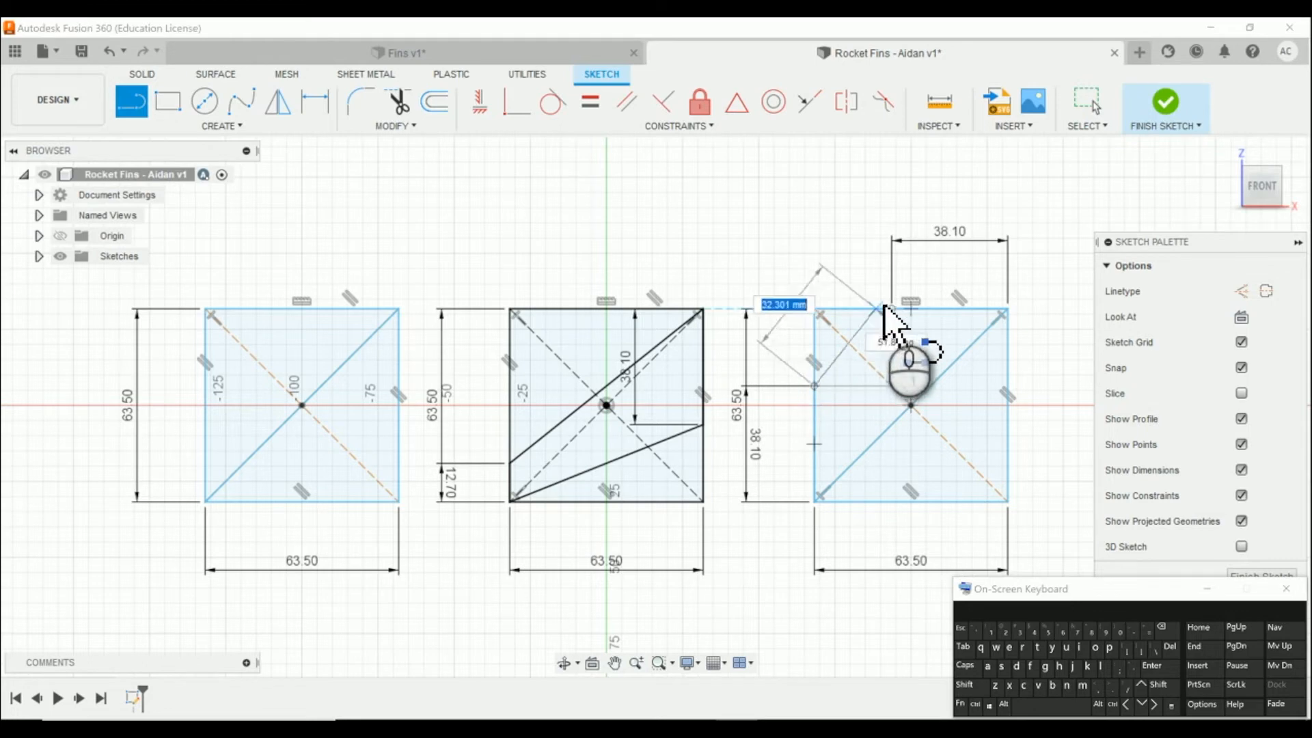
click(892, 309)
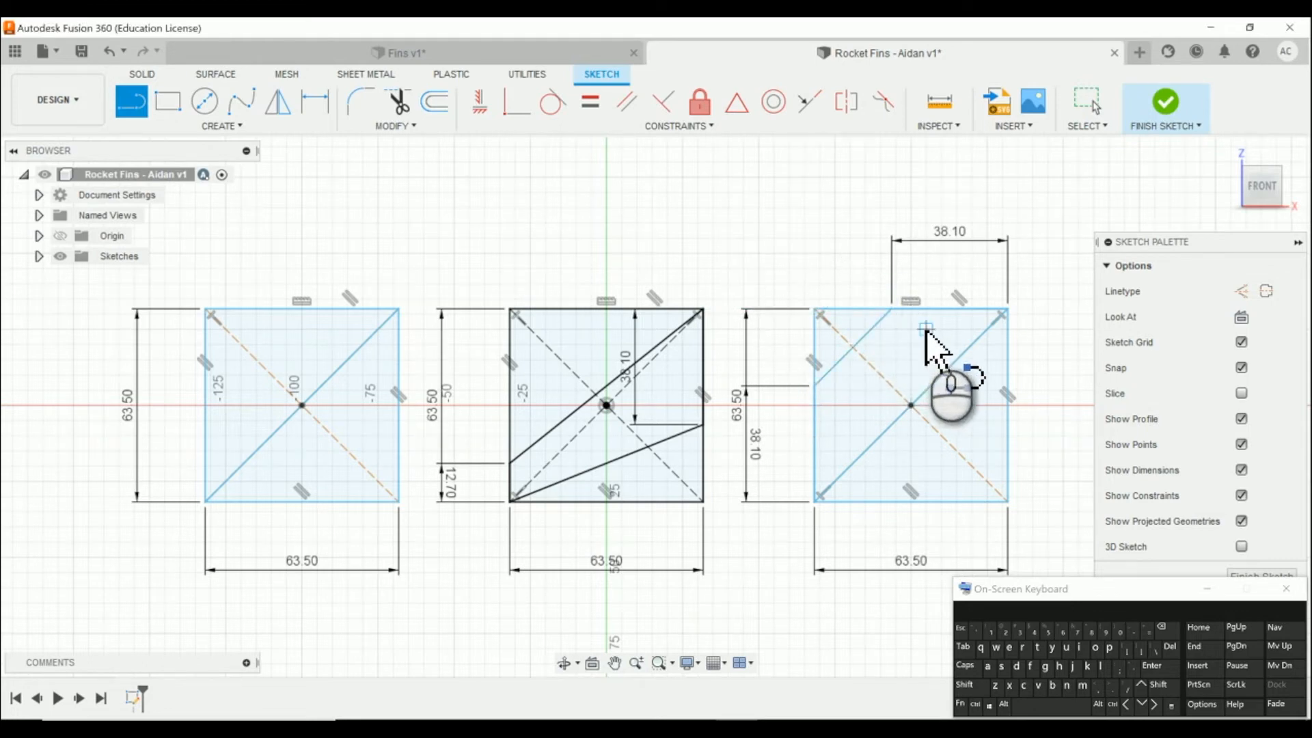
click(1086, 103)
click(918, 351)
click(1075, 324)
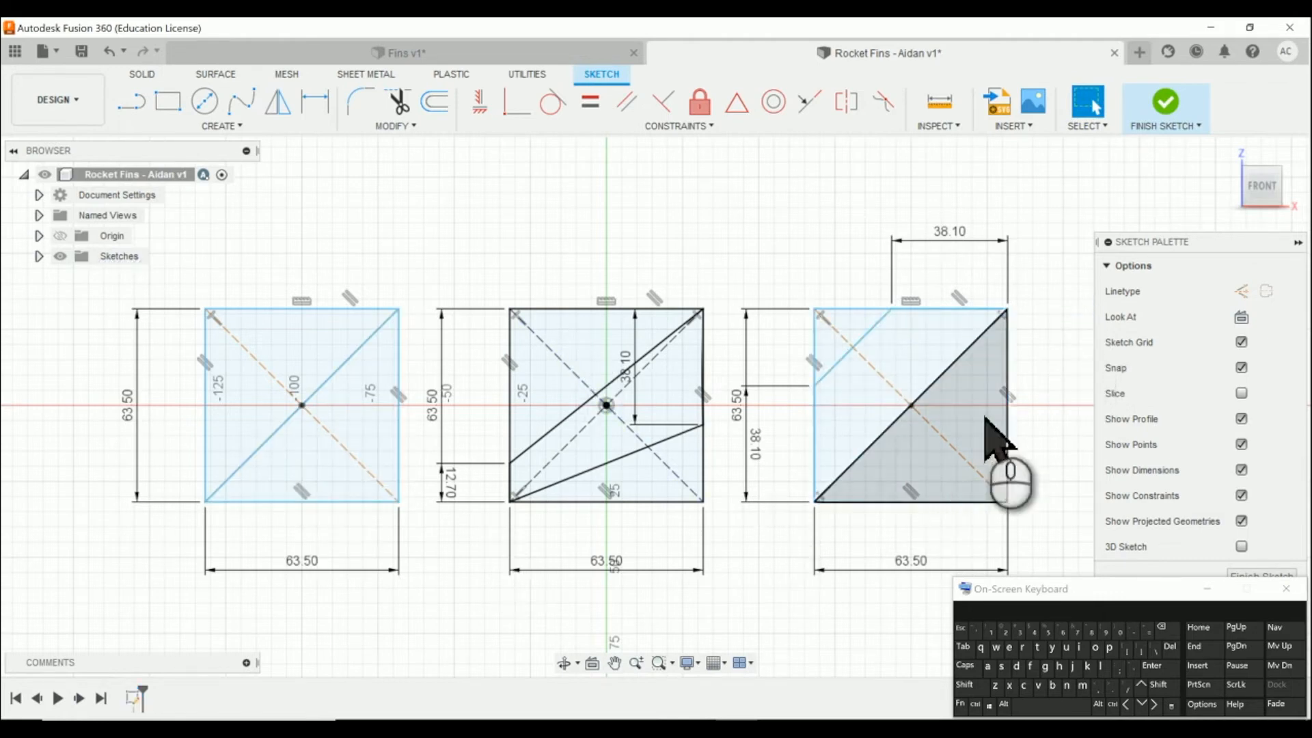
Step: Finish the sketch and extrude the three fin profiles, one from each square, 0.125 in as new bodies
click(1166, 106)
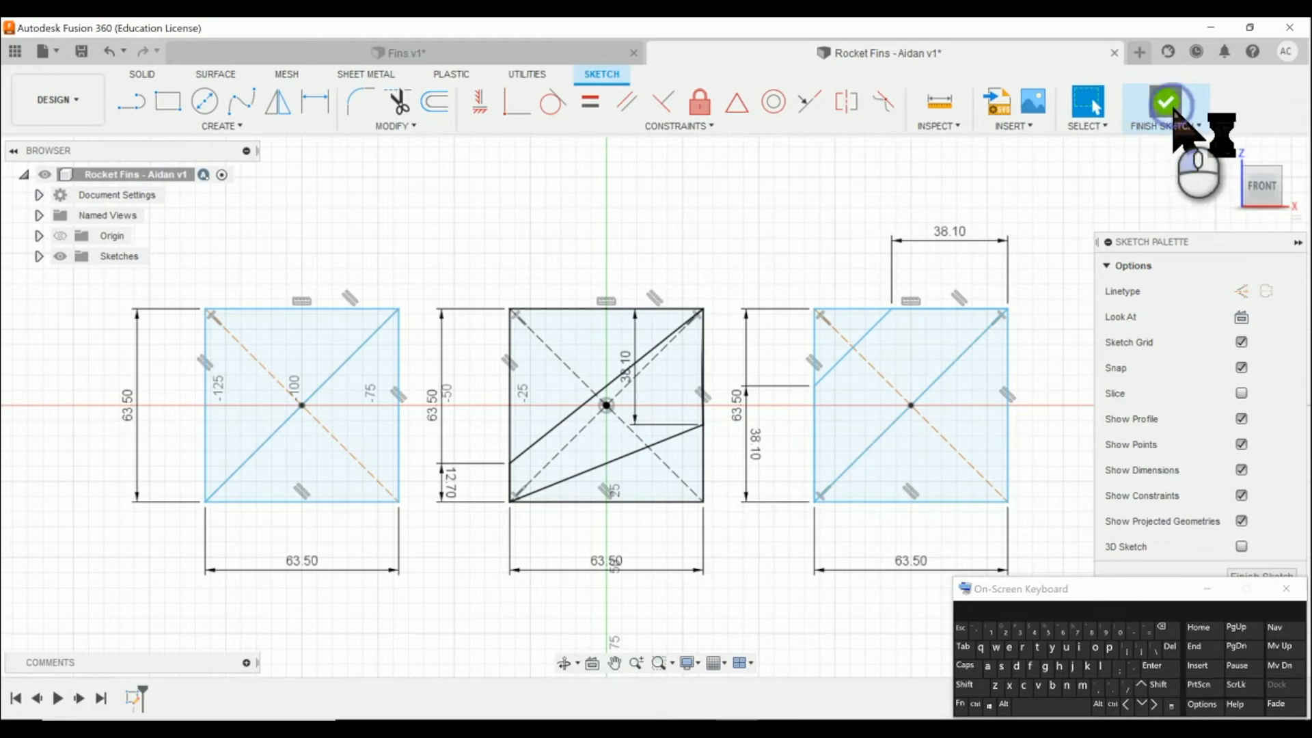
middle_drag(927, 326, 874, 328)
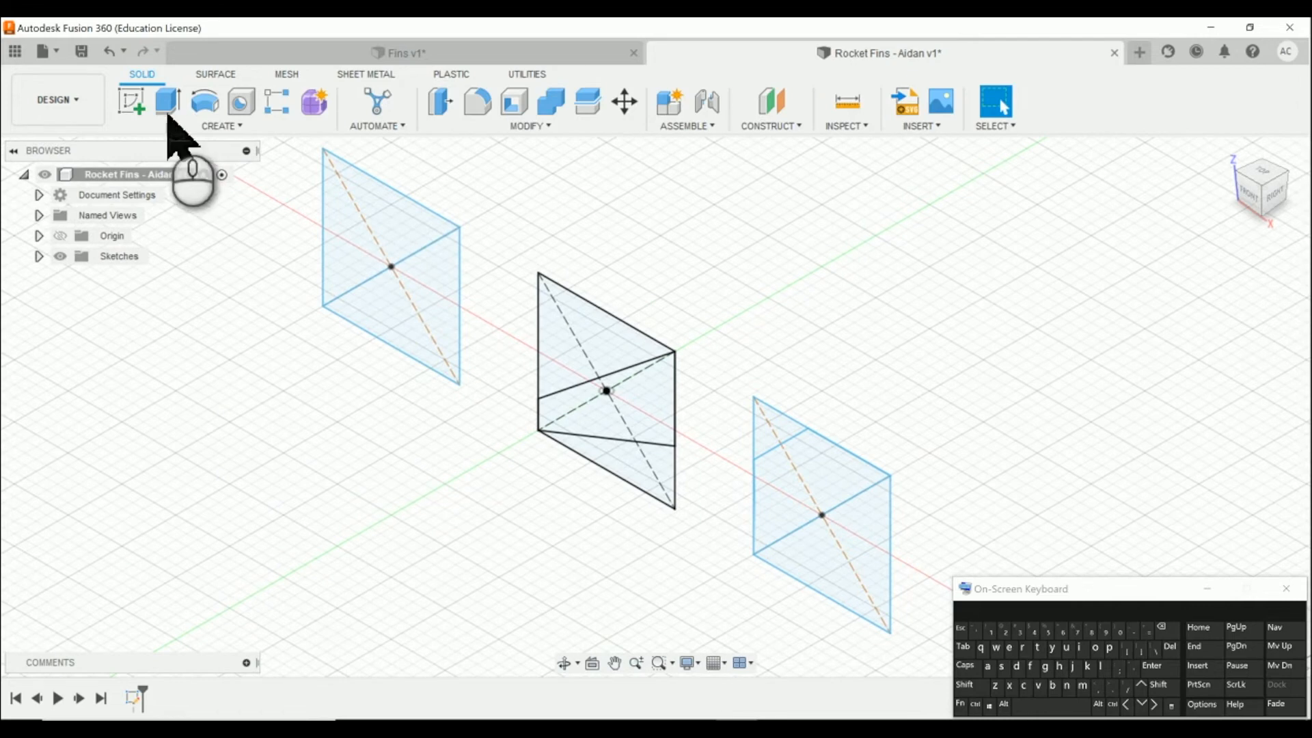
click(167, 102)
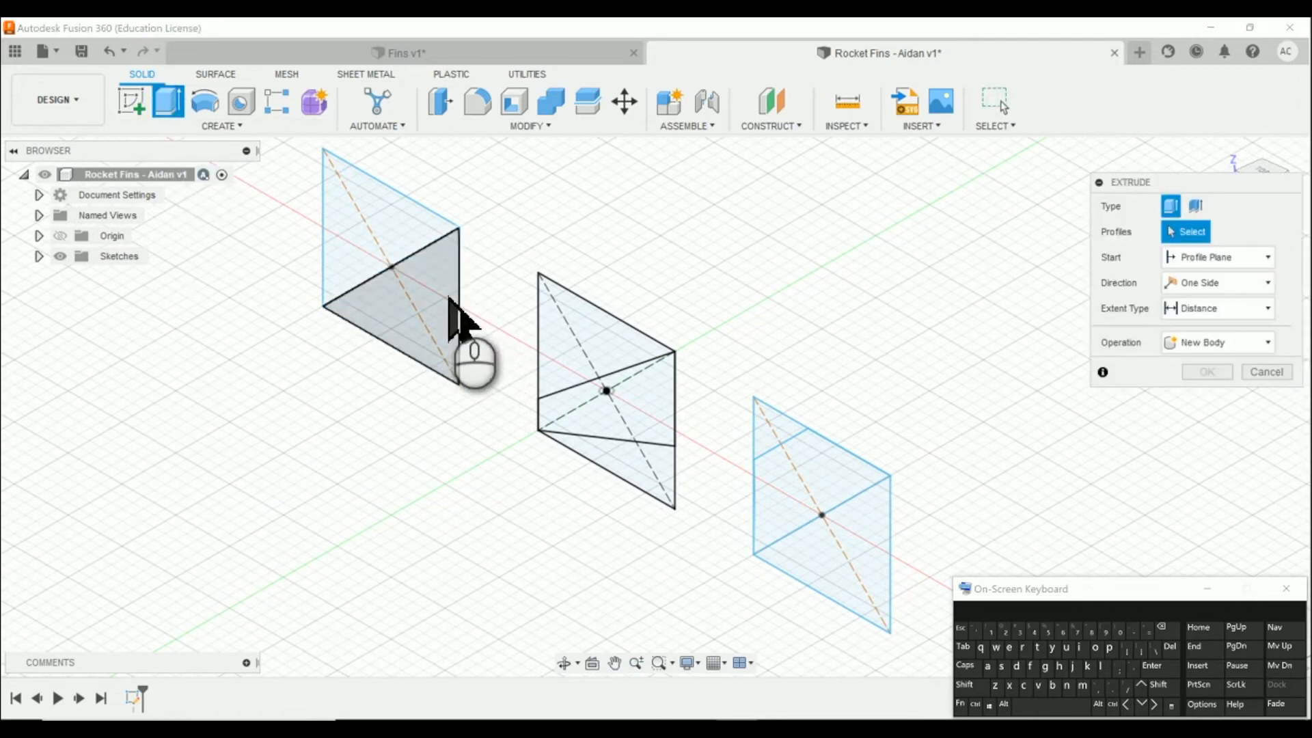
click(449, 300)
click(660, 412)
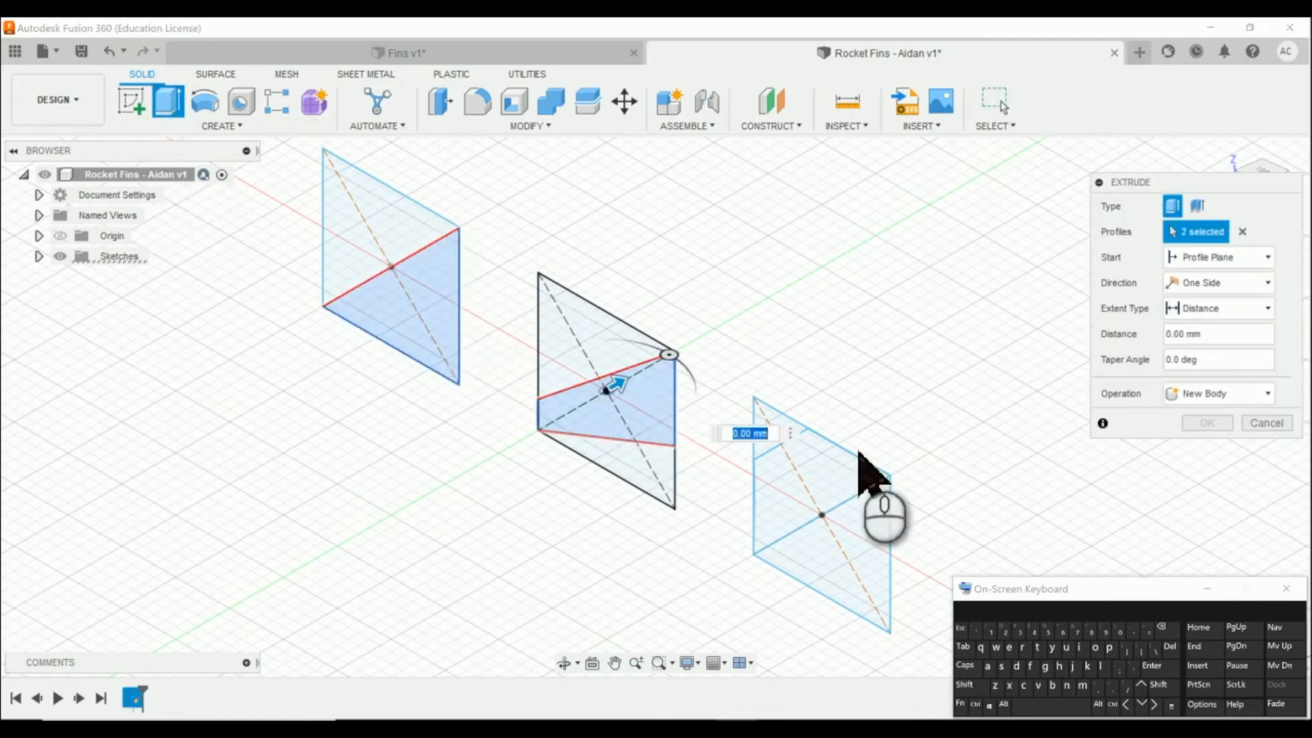
click(858, 520)
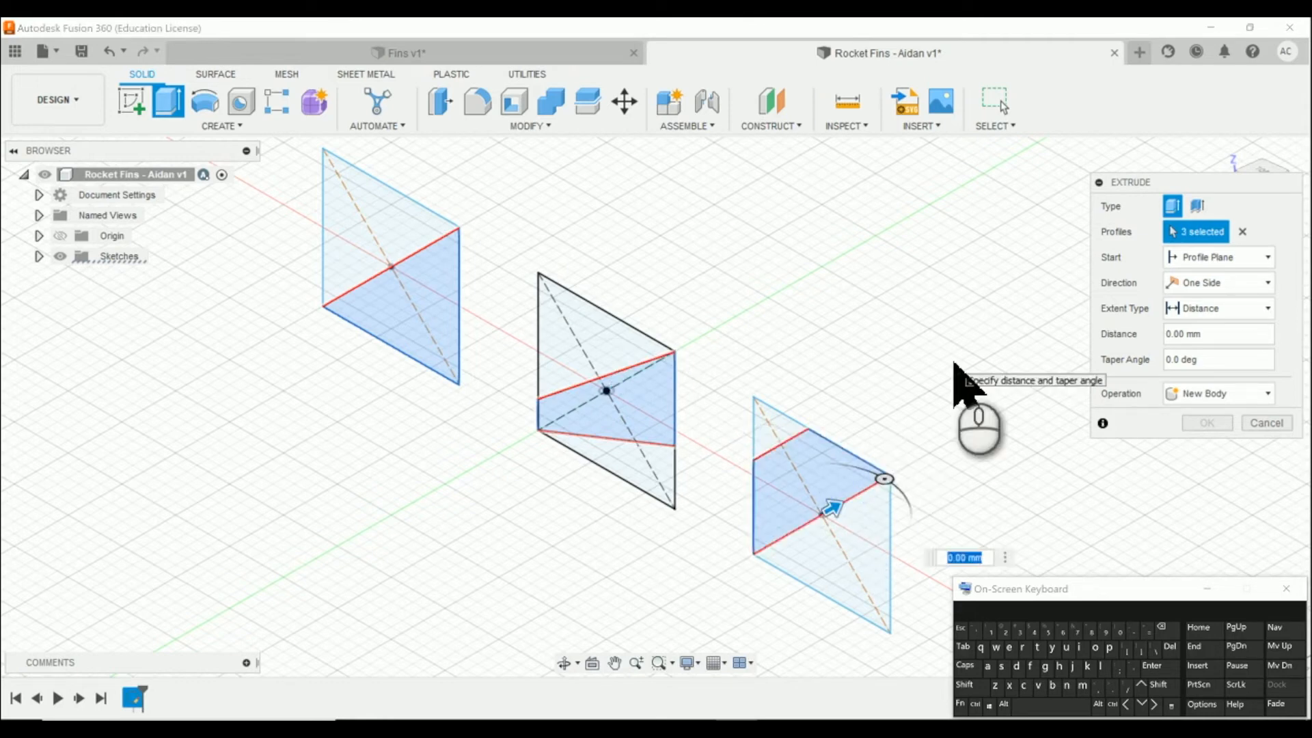
text(5in)
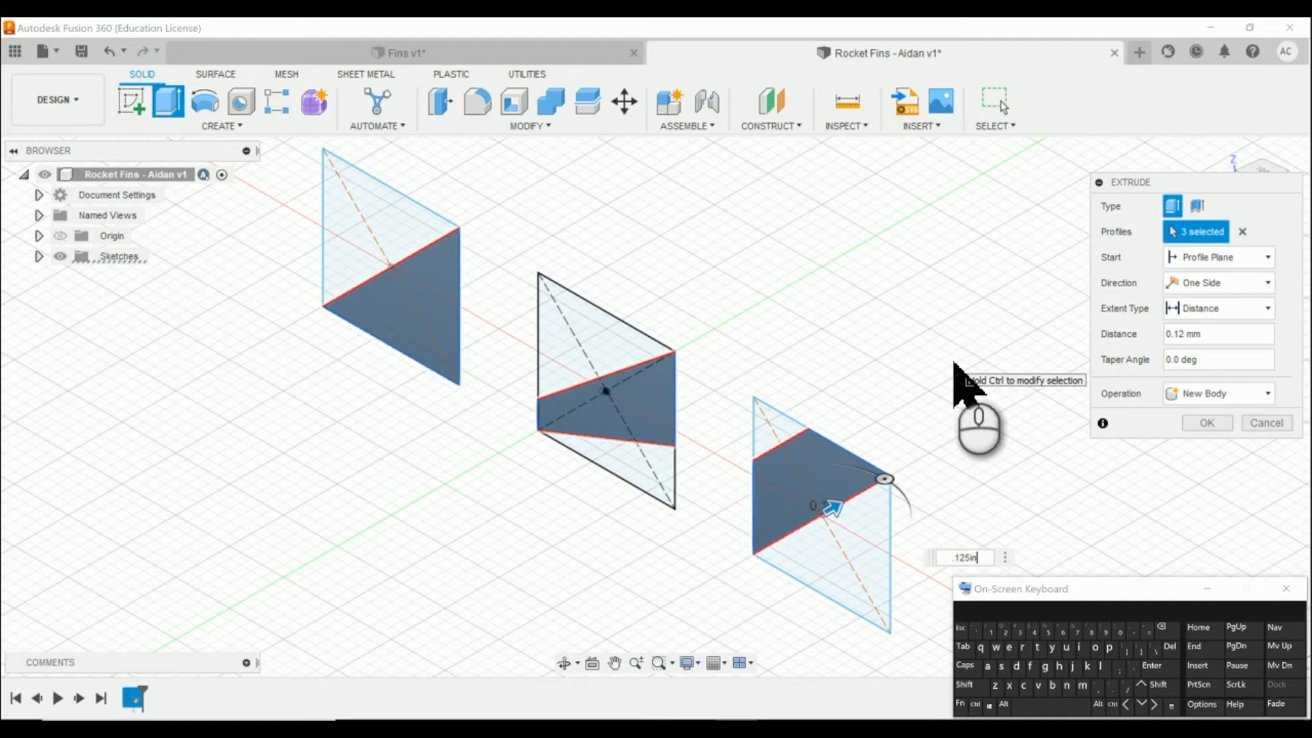
key(Return)
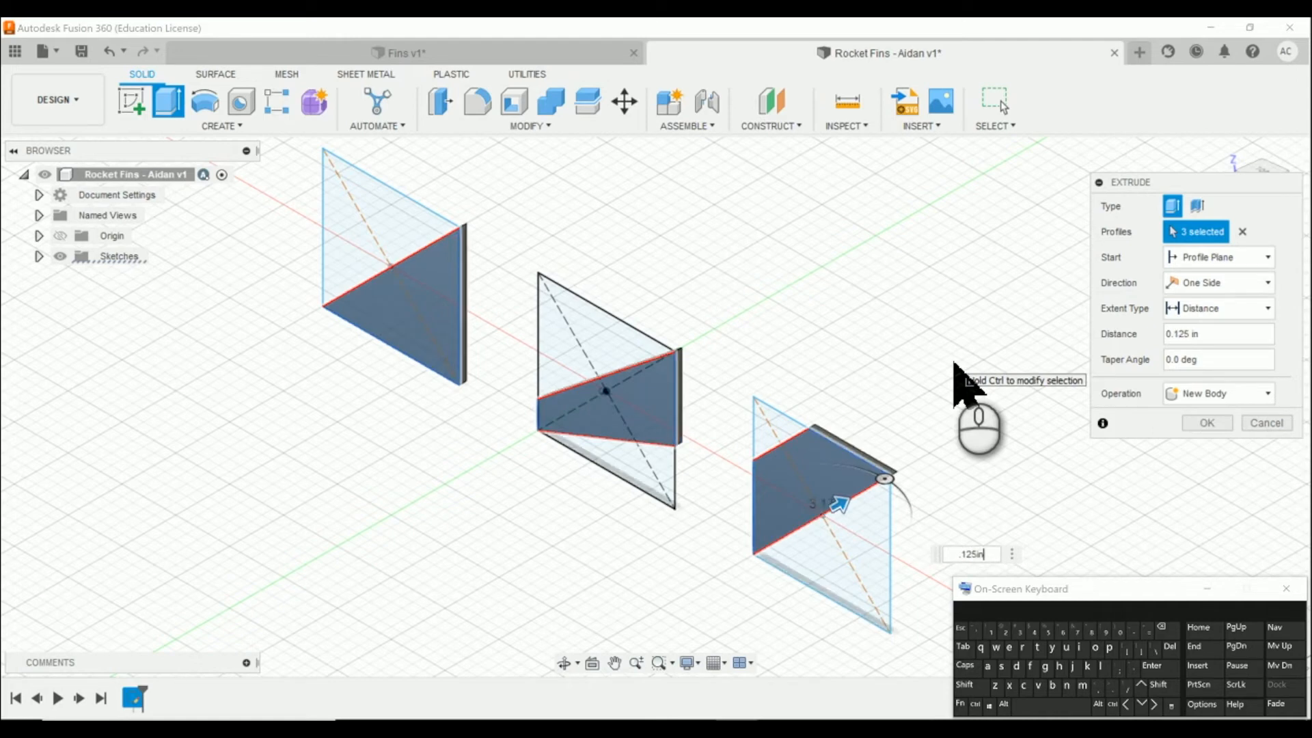
click(1204, 424)
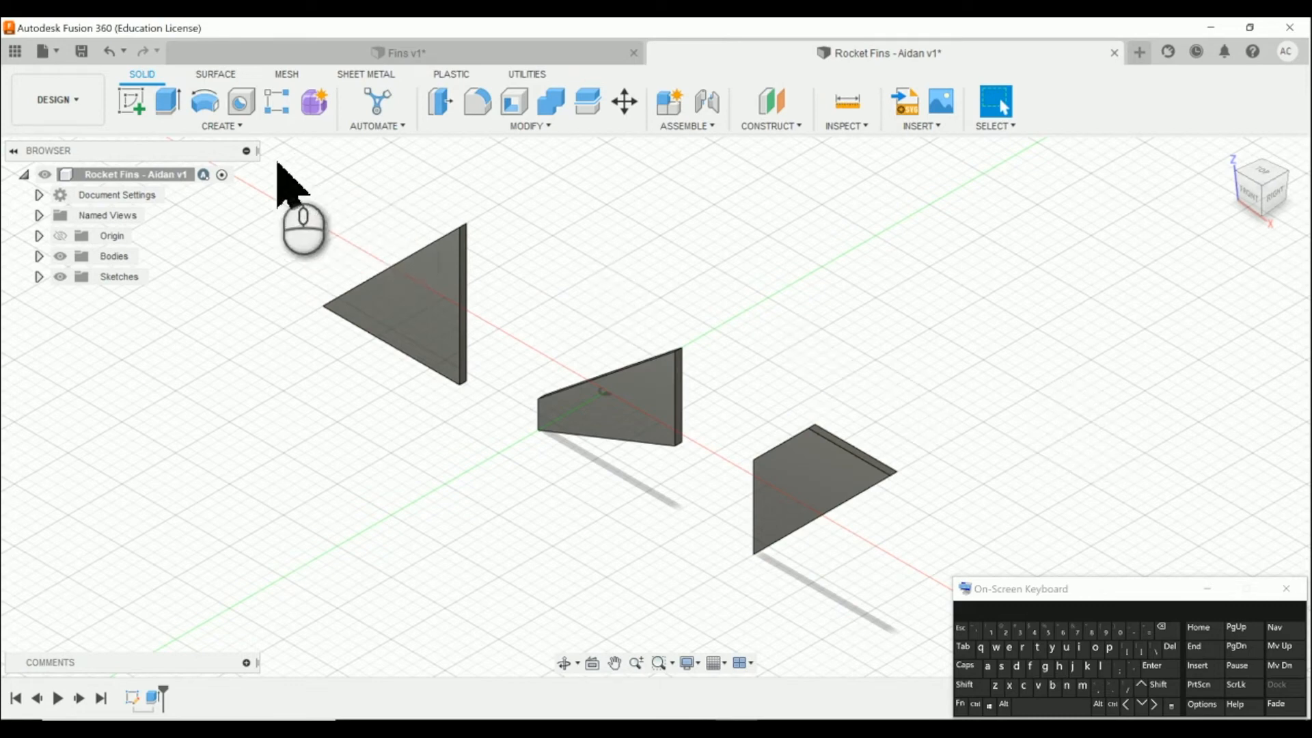
Step: Save the design with the User Saved description and create a new drawing from it on an A4 (297mm x 210mm) sheet
click(82, 52)
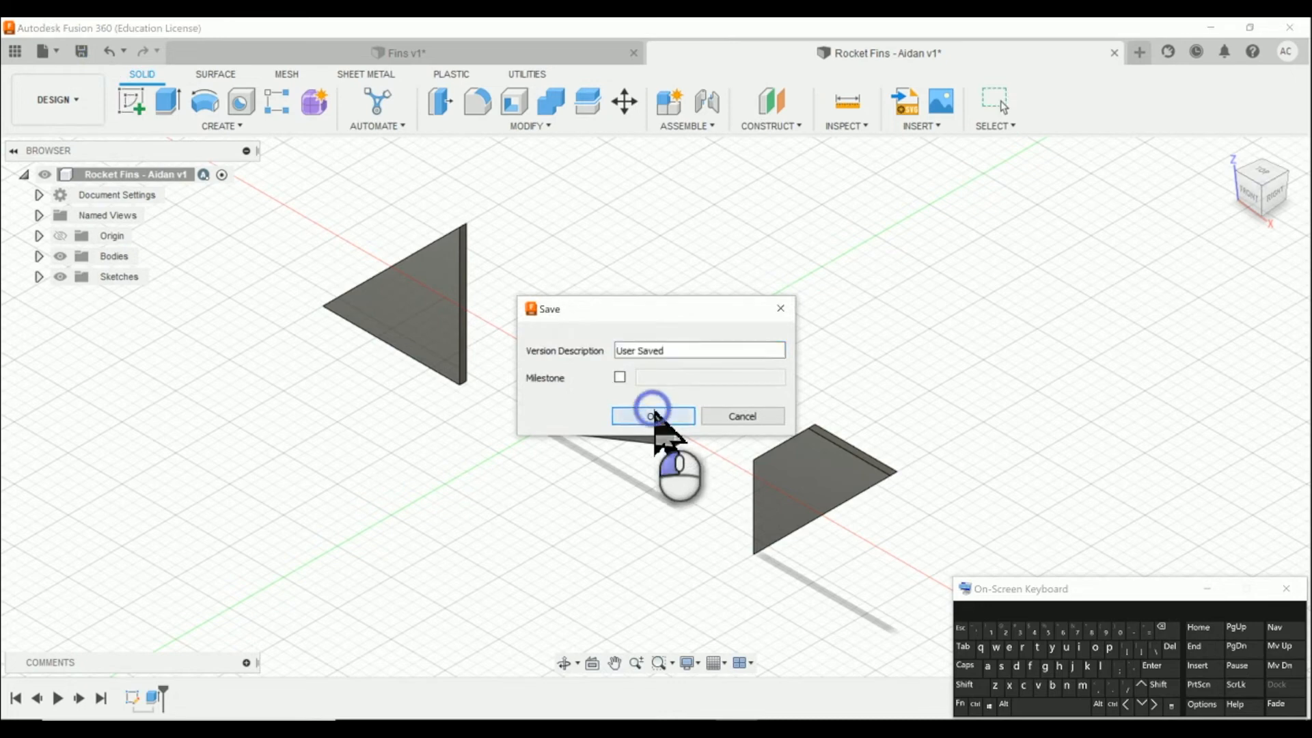
click(654, 415)
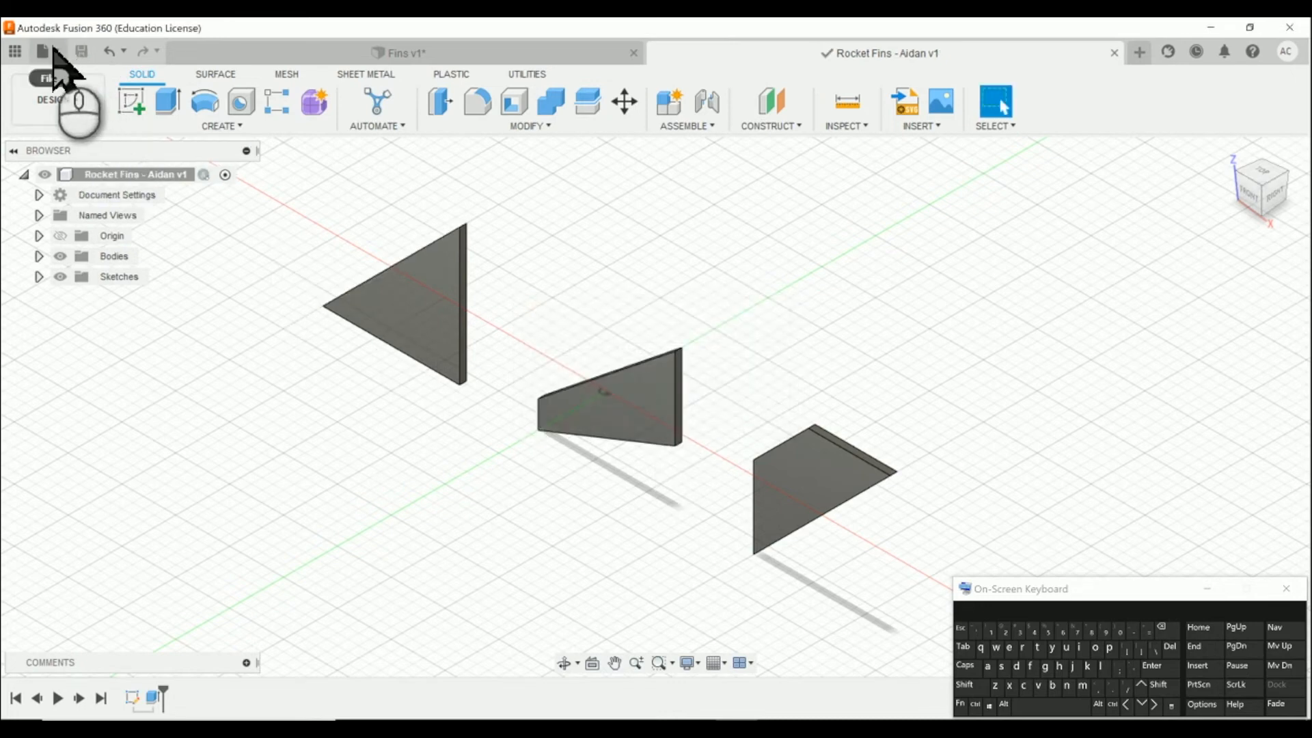
click(43, 52)
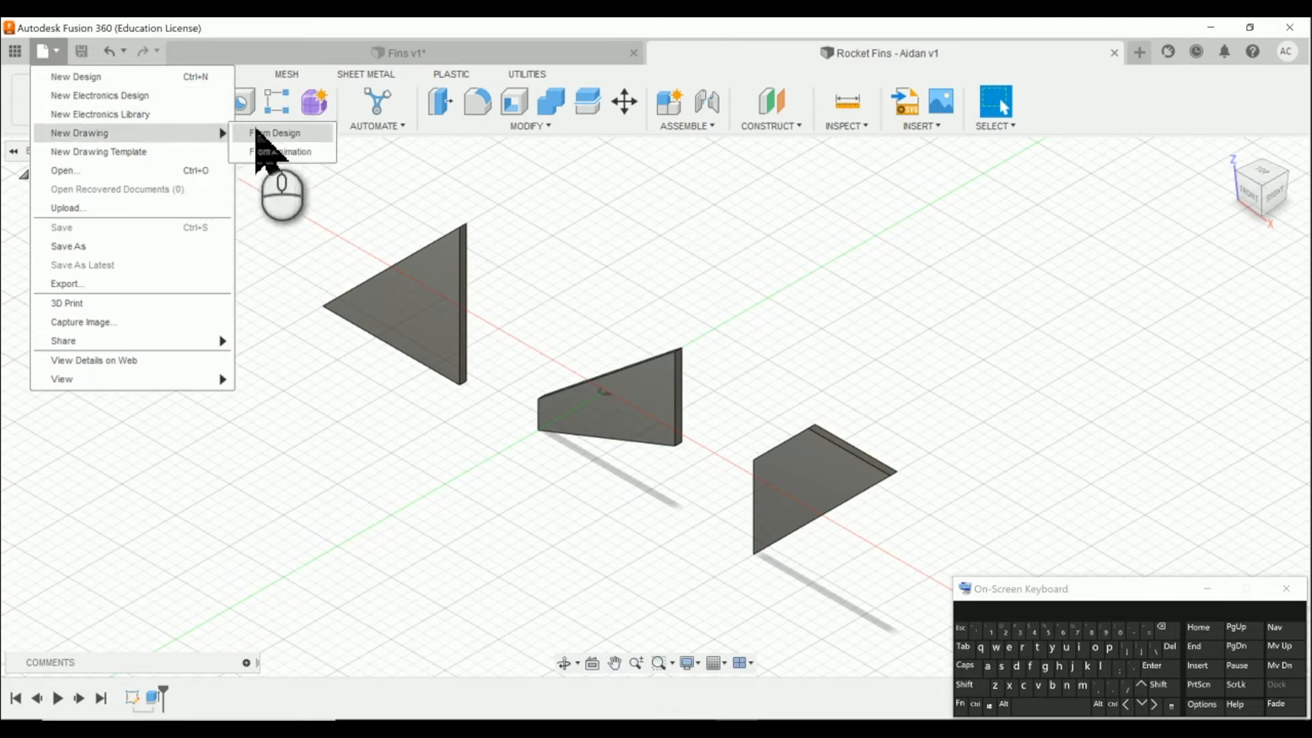
click(275, 133)
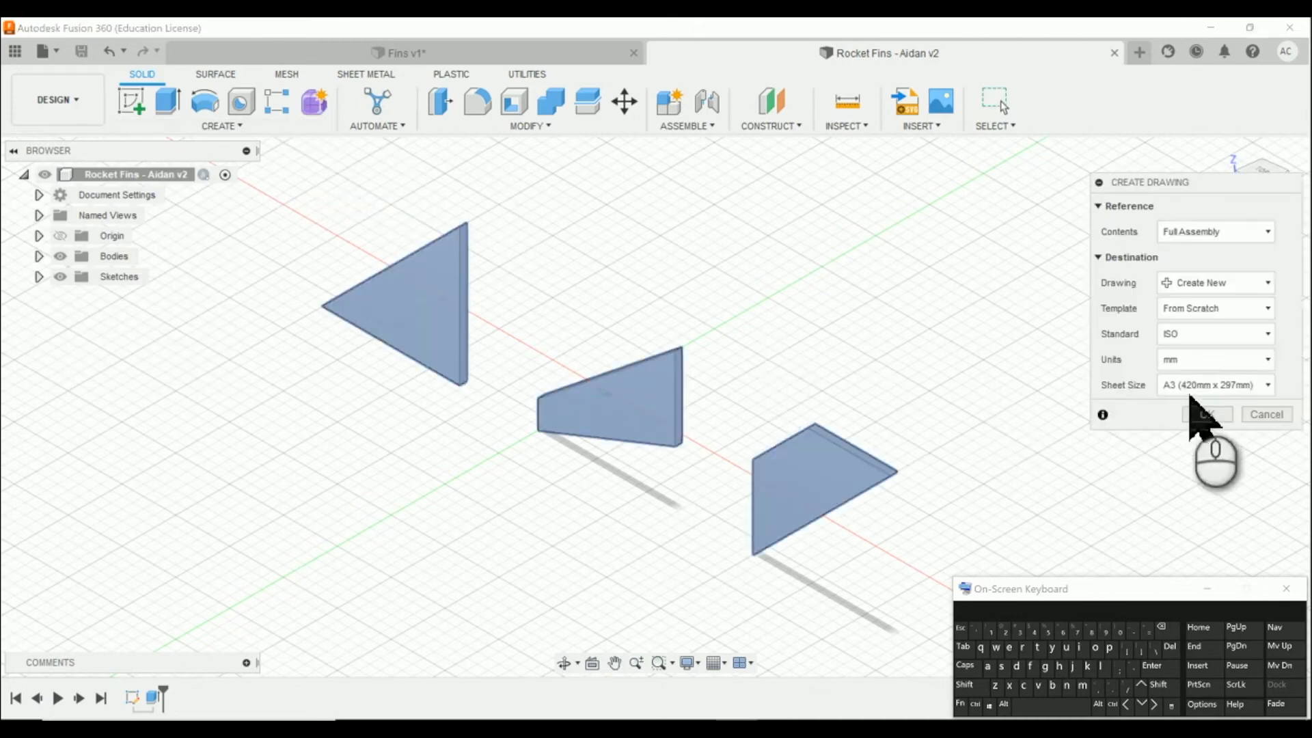
click(1206, 385)
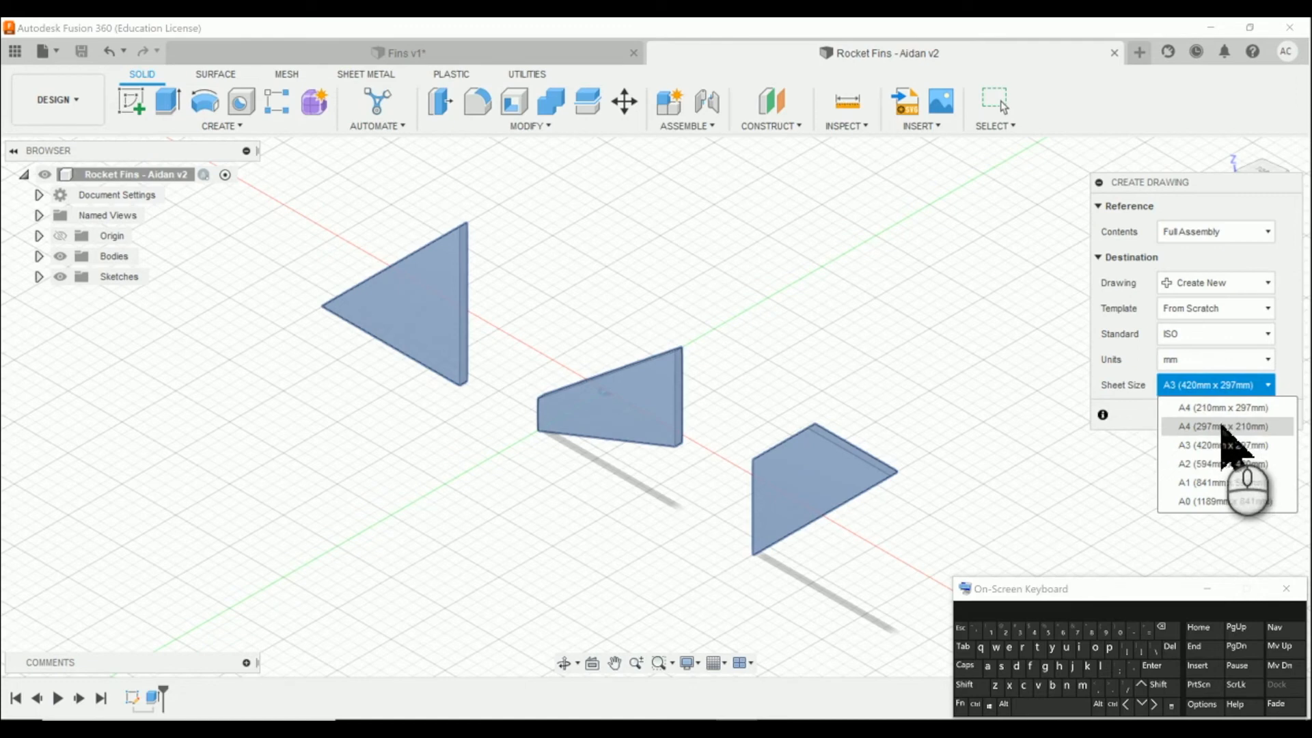
click(1222, 427)
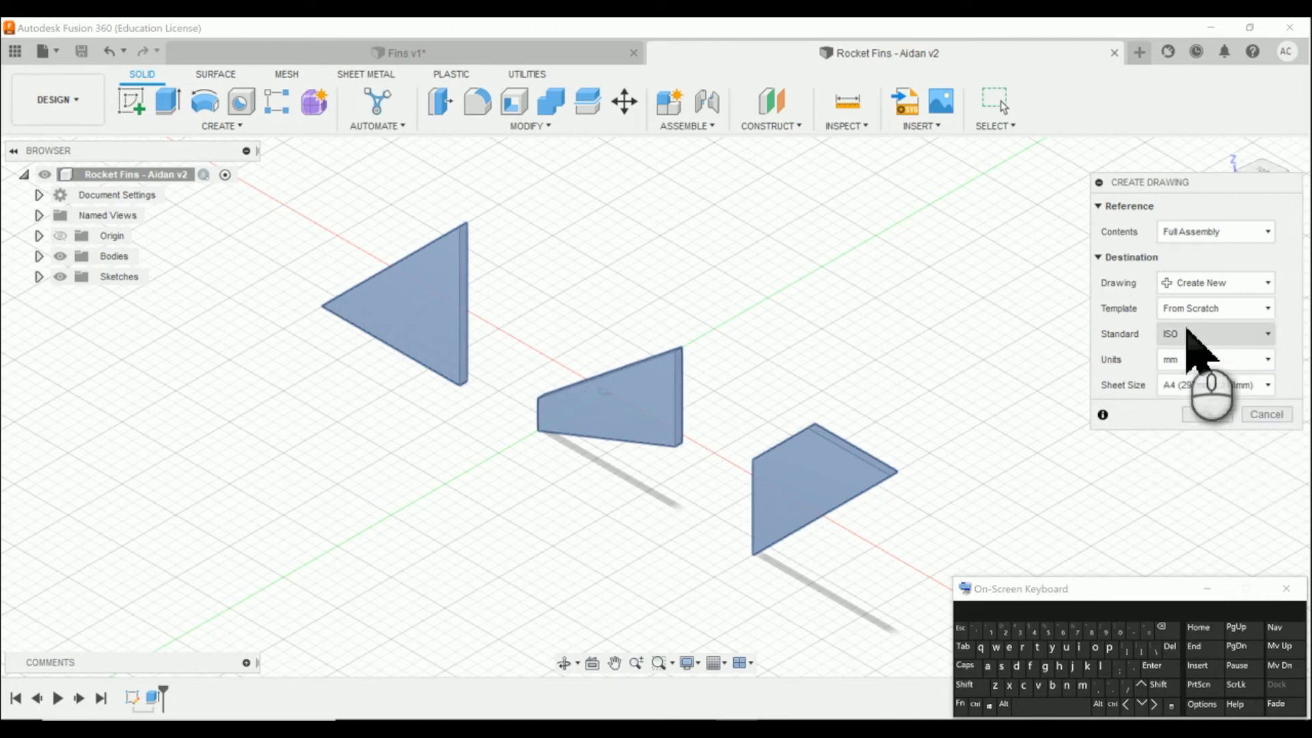
click(1207, 414)
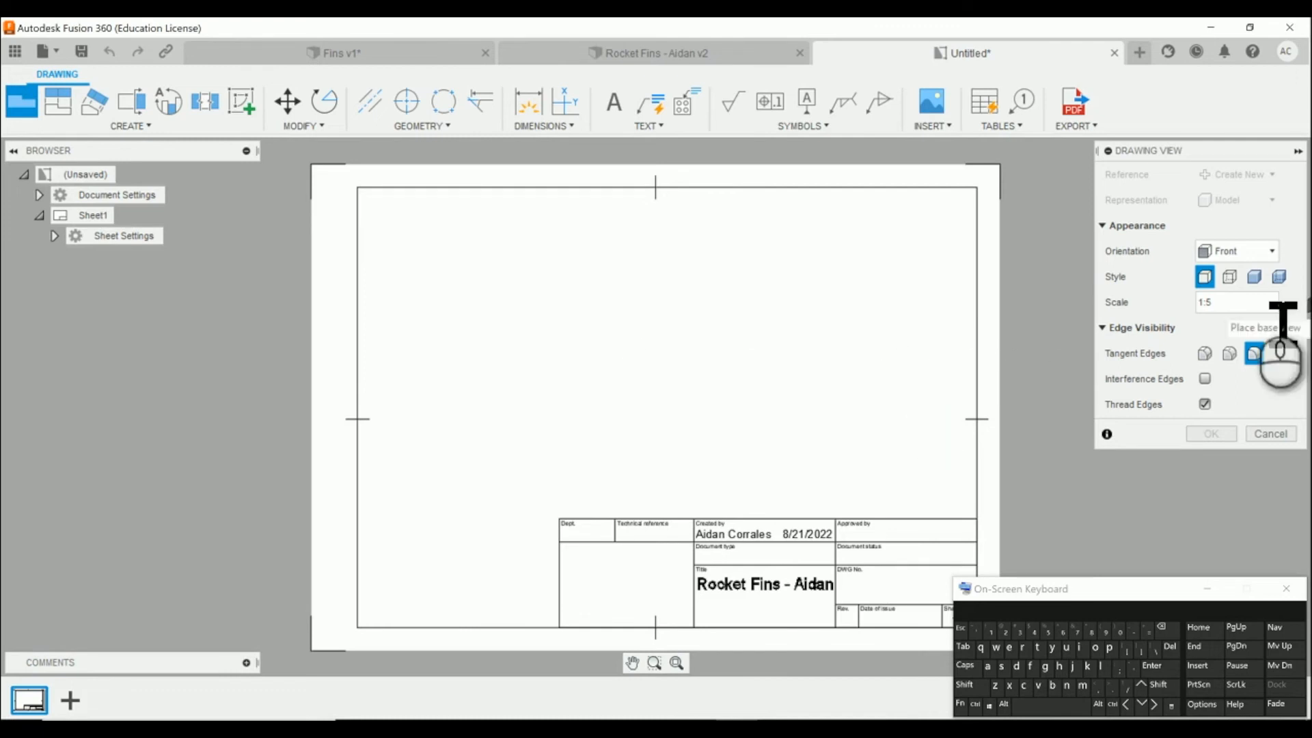
Step: Place a front base view of the three fins at 1:1 scale with visible edges across the upper part of the sheet
click(1219, 302)
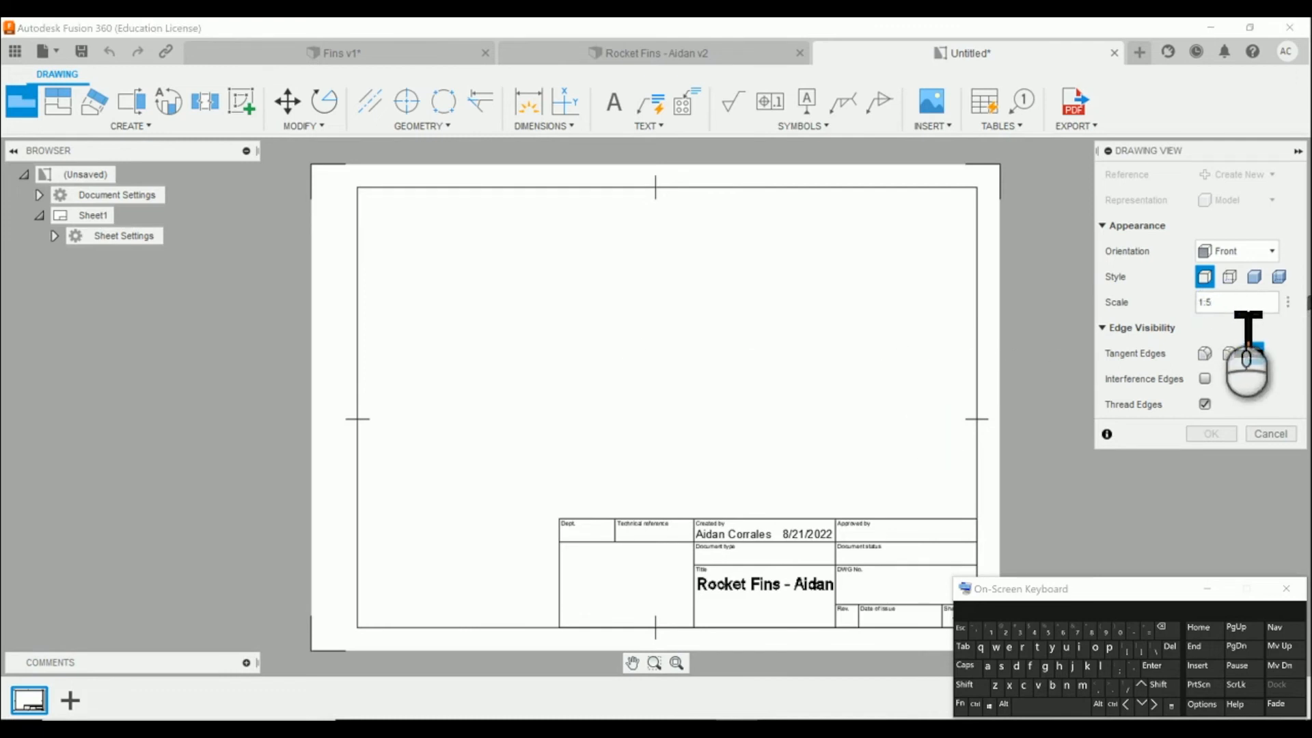
text(1)
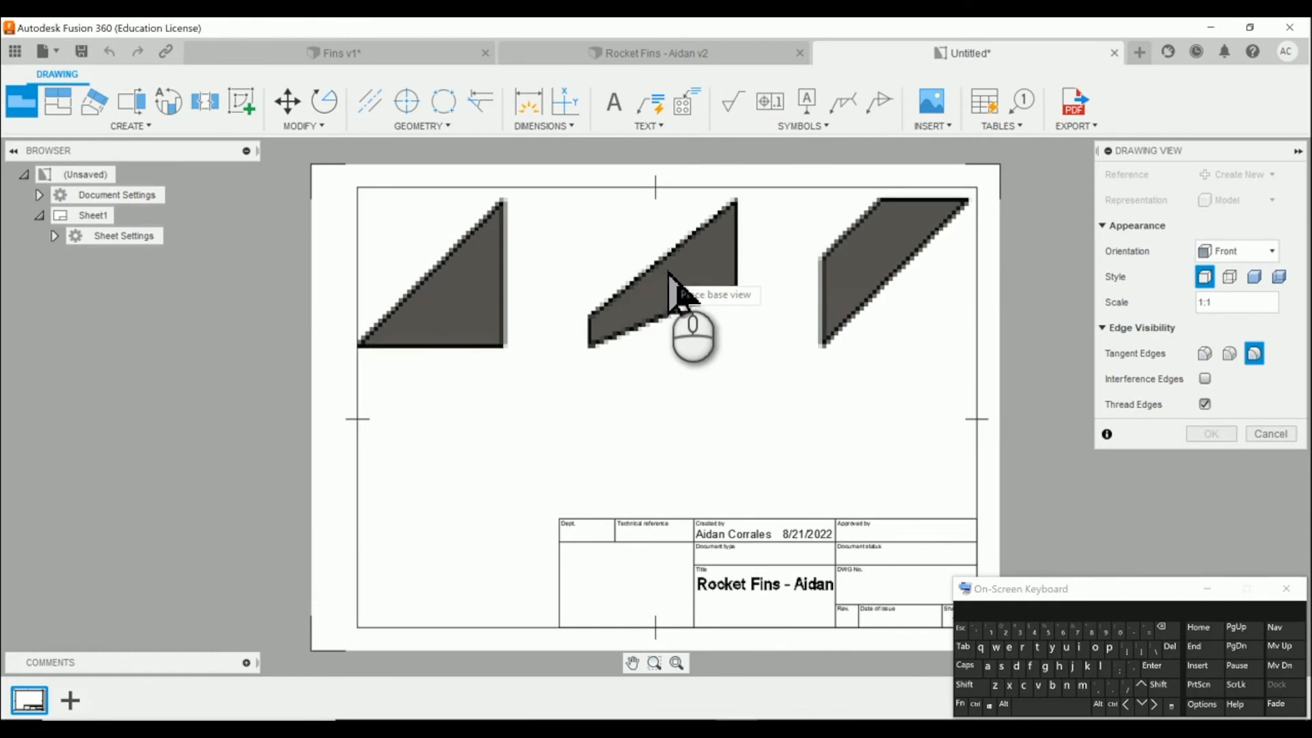
click(671, 272)
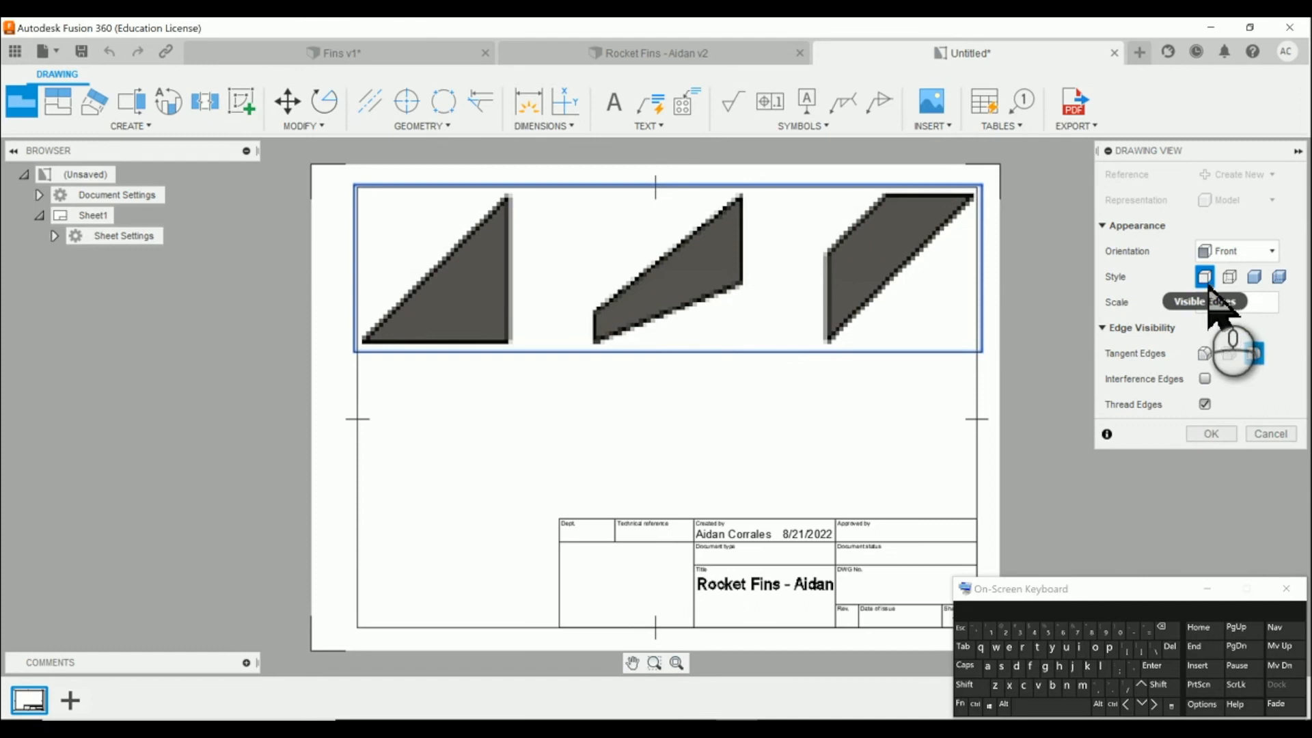
click(1229, 434)
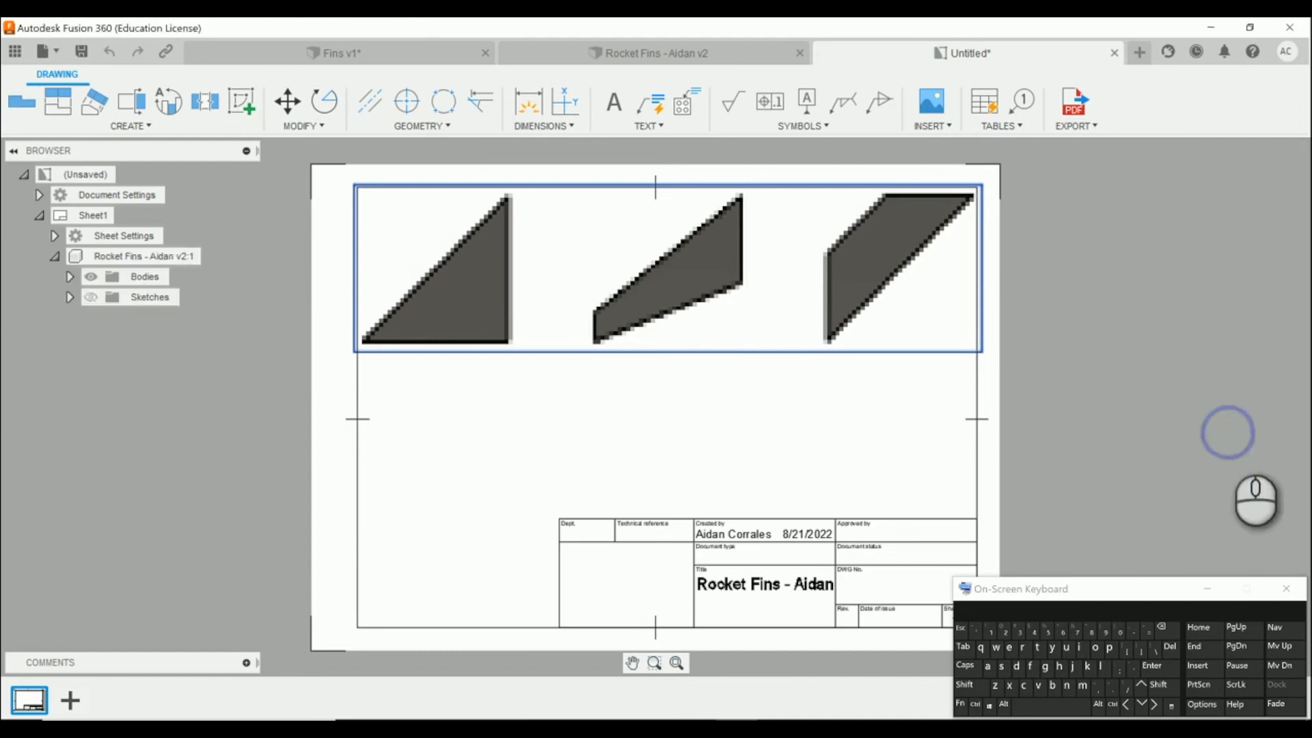
Step: Delete the border and the title block from the drawing sheet, leaving only the fin outlines
click(979, 384)
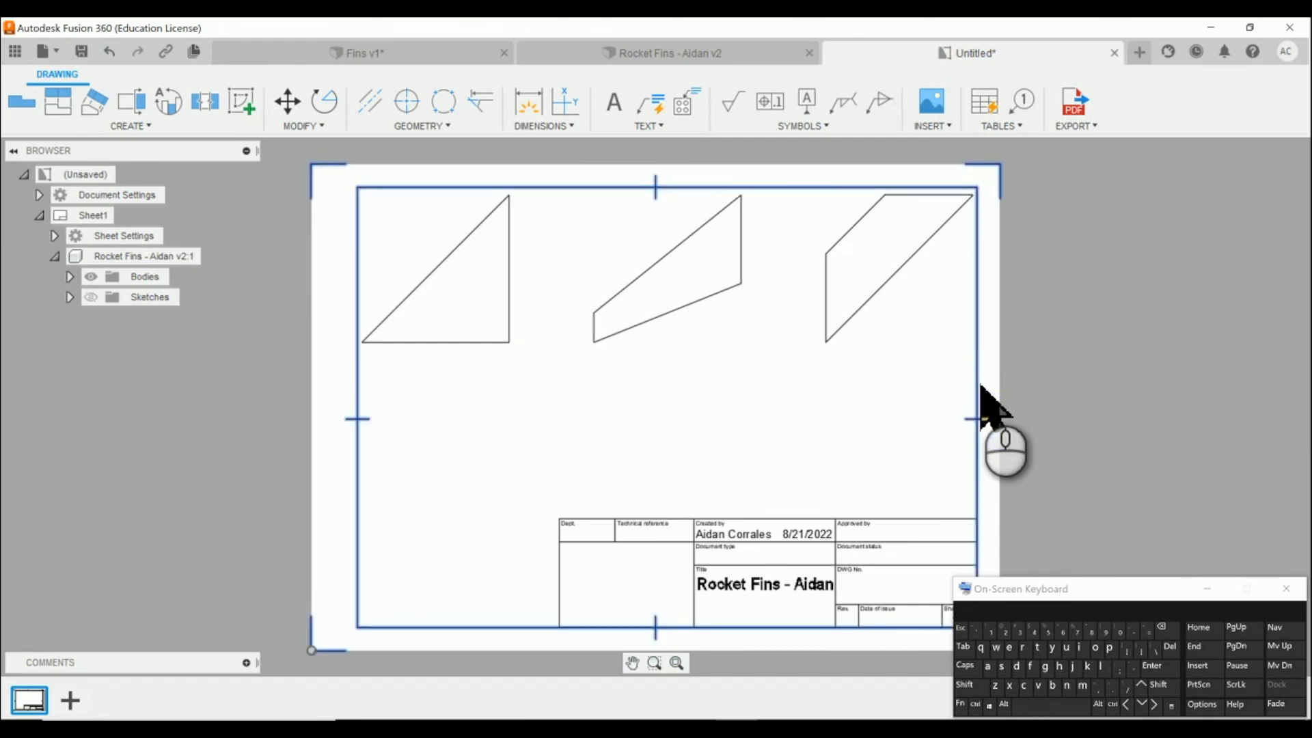
right_click(979, 384)
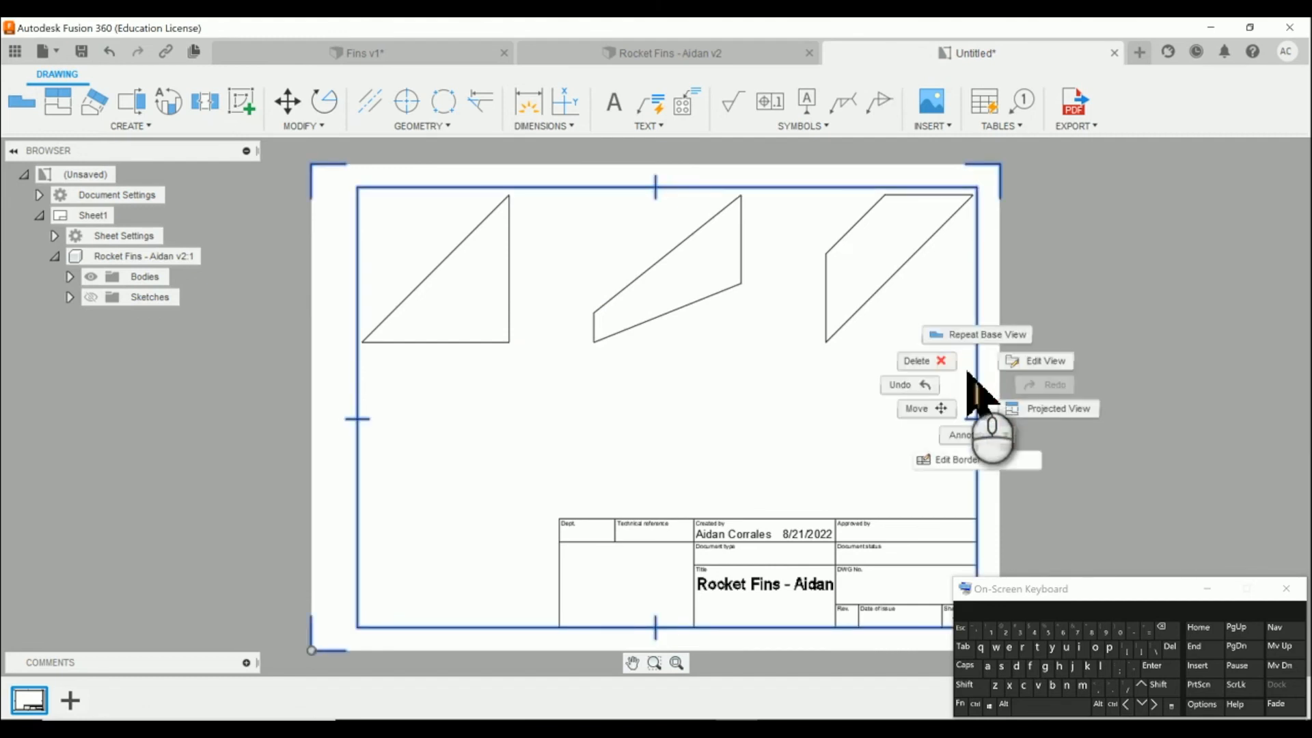
click(931, 369)
click(824, 521)
right_click(827, 522)
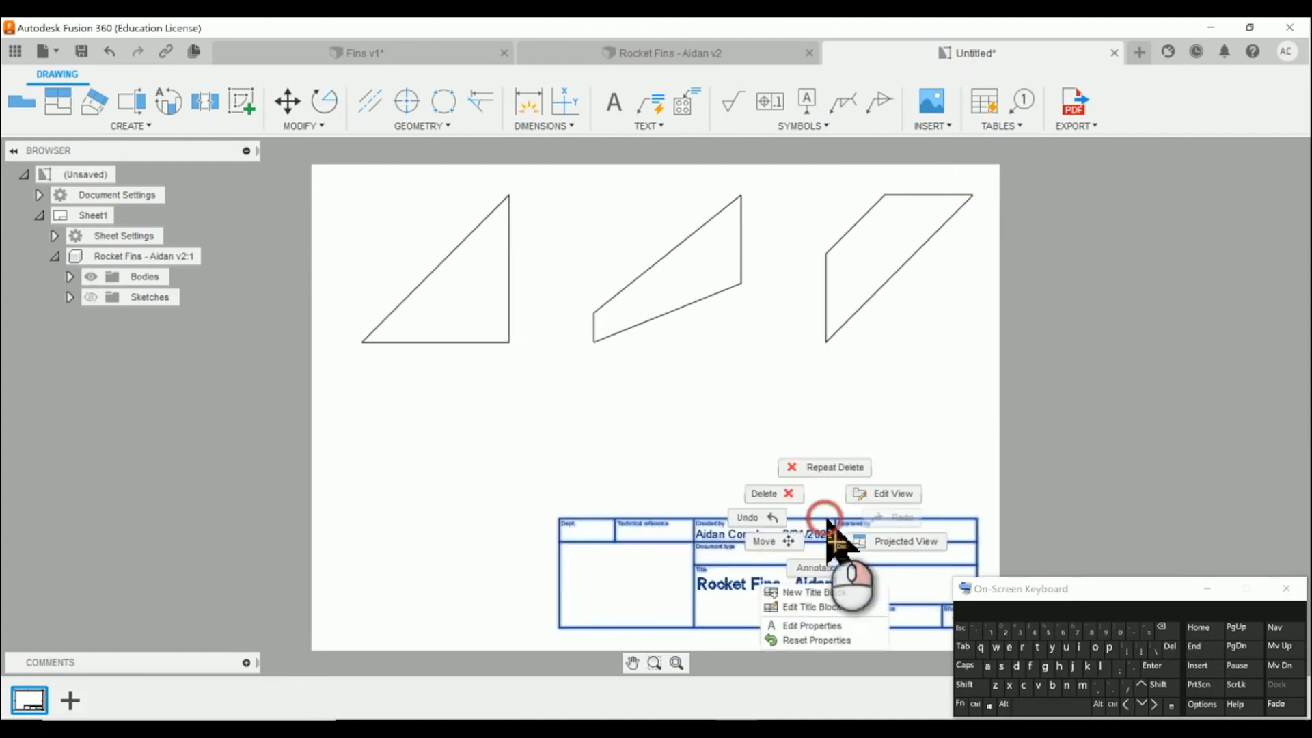
click(783, 494)
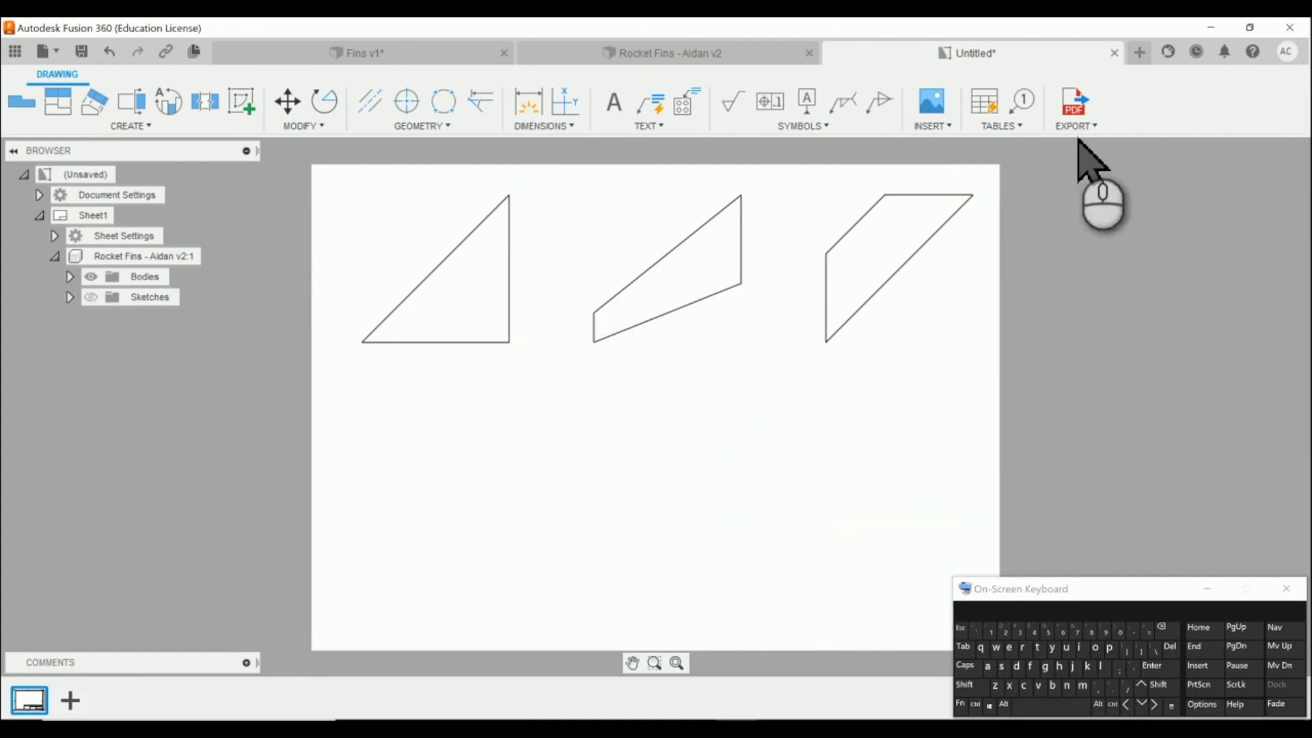
Step: Export all sheets as a PDF without lineweights, saved in the Downloads folder as Rocket Fins
click(1076, 104)
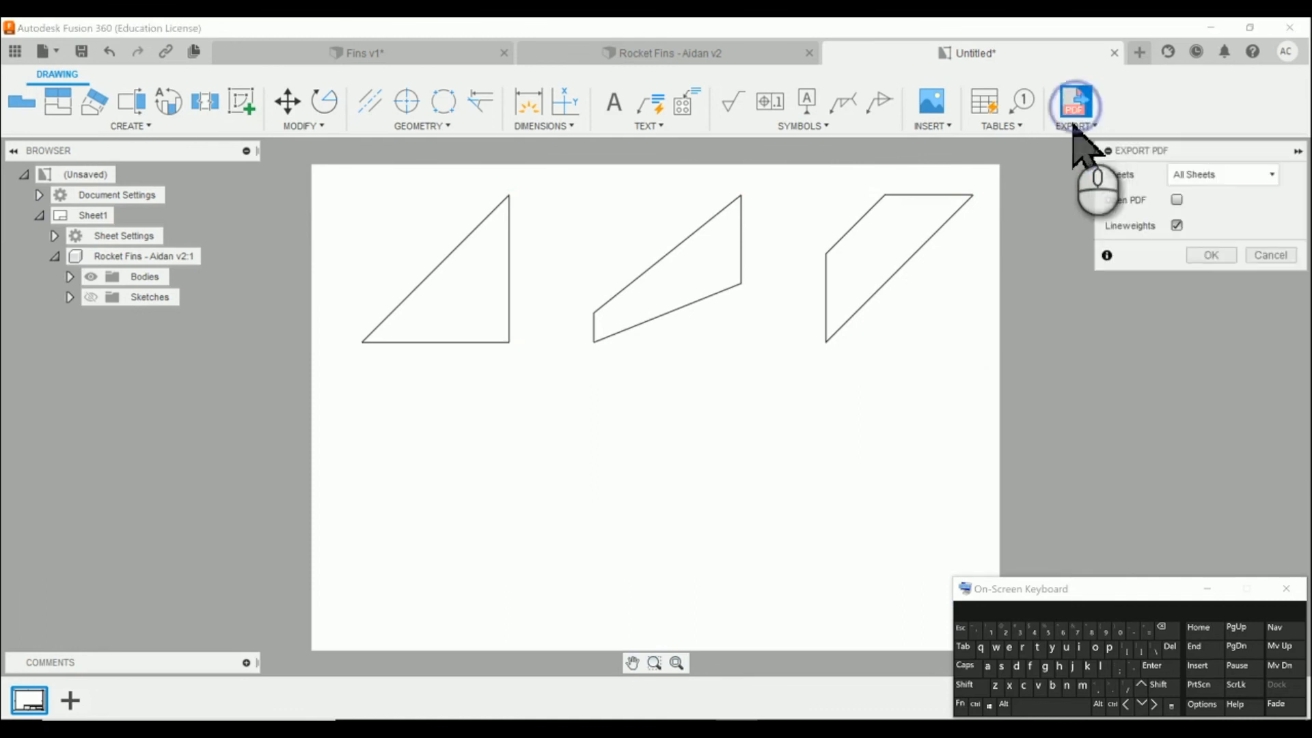
click(1176, 227)
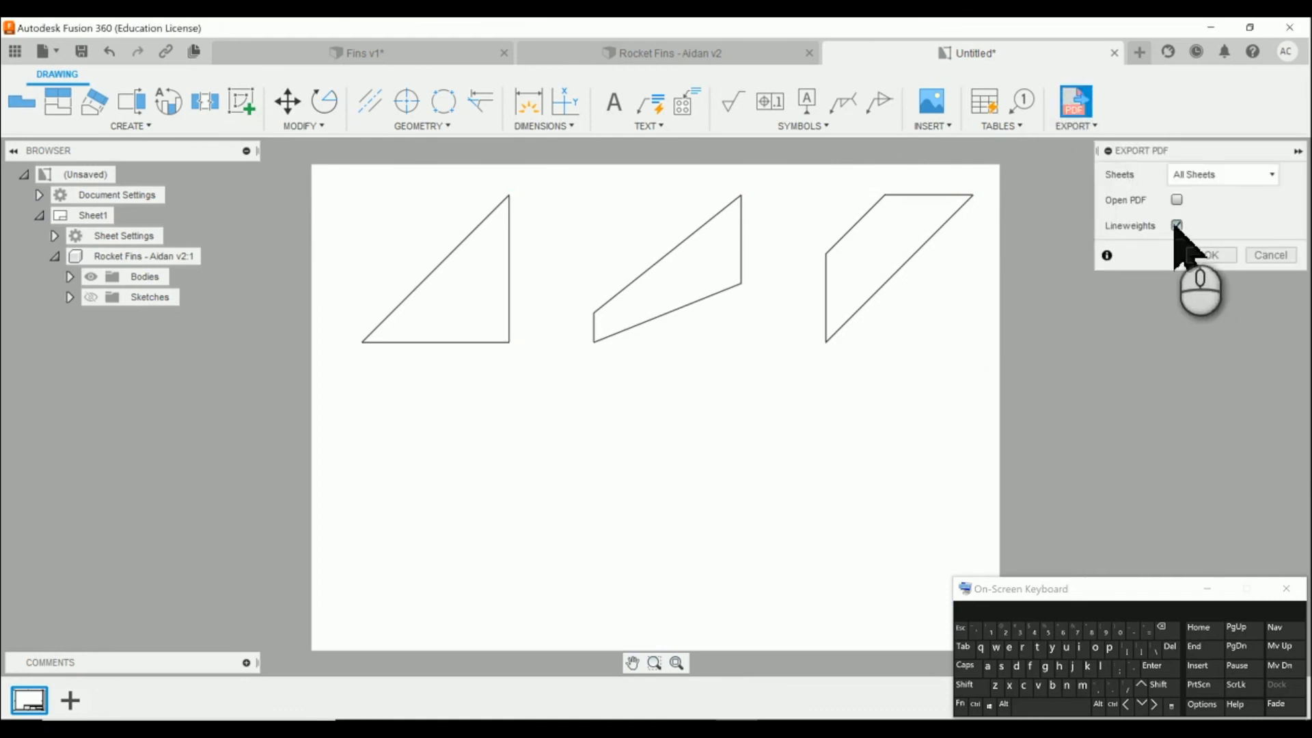
click(1210, 256)
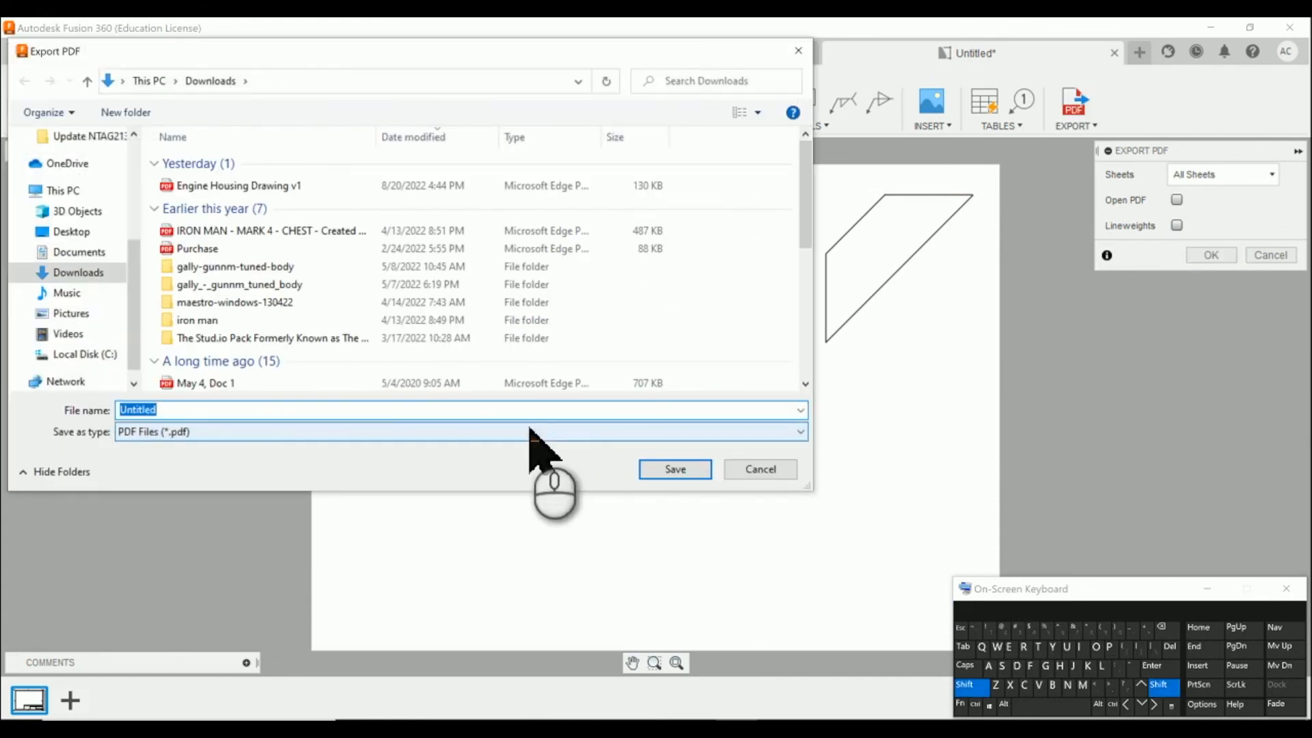
text(Rocket)
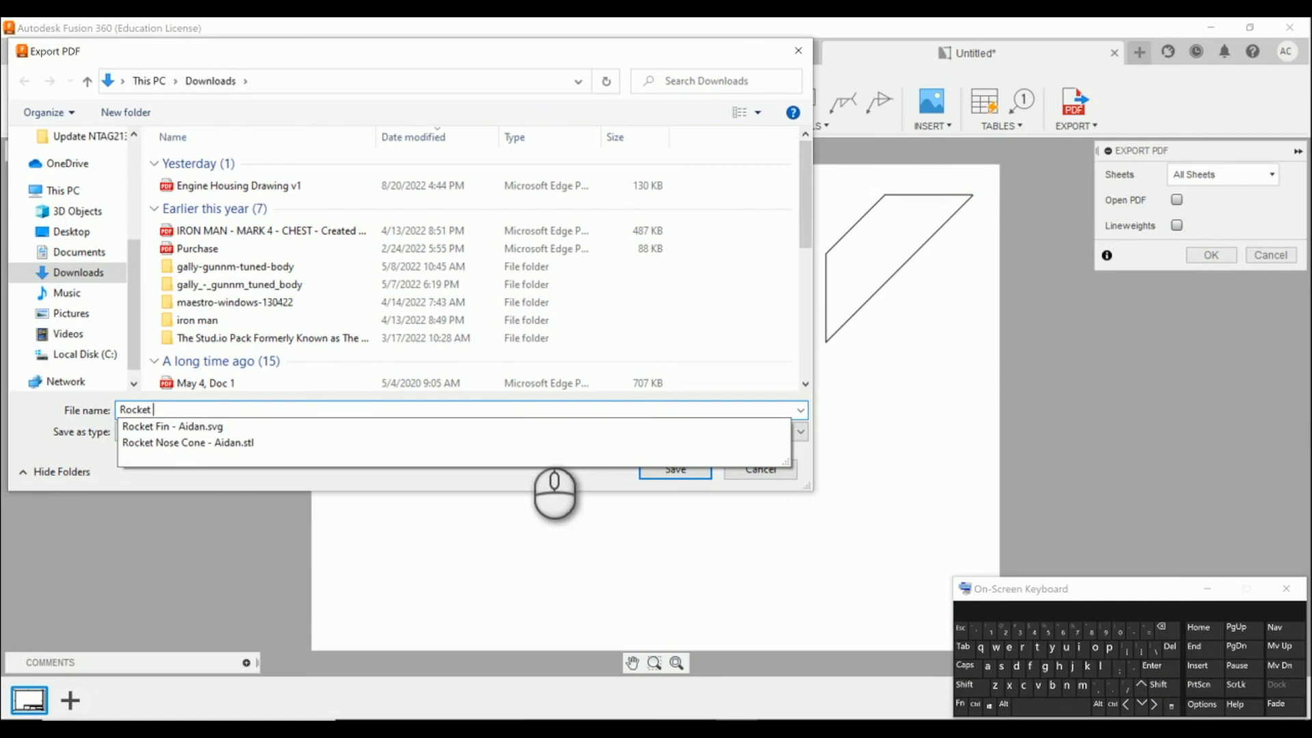
text( Fin)
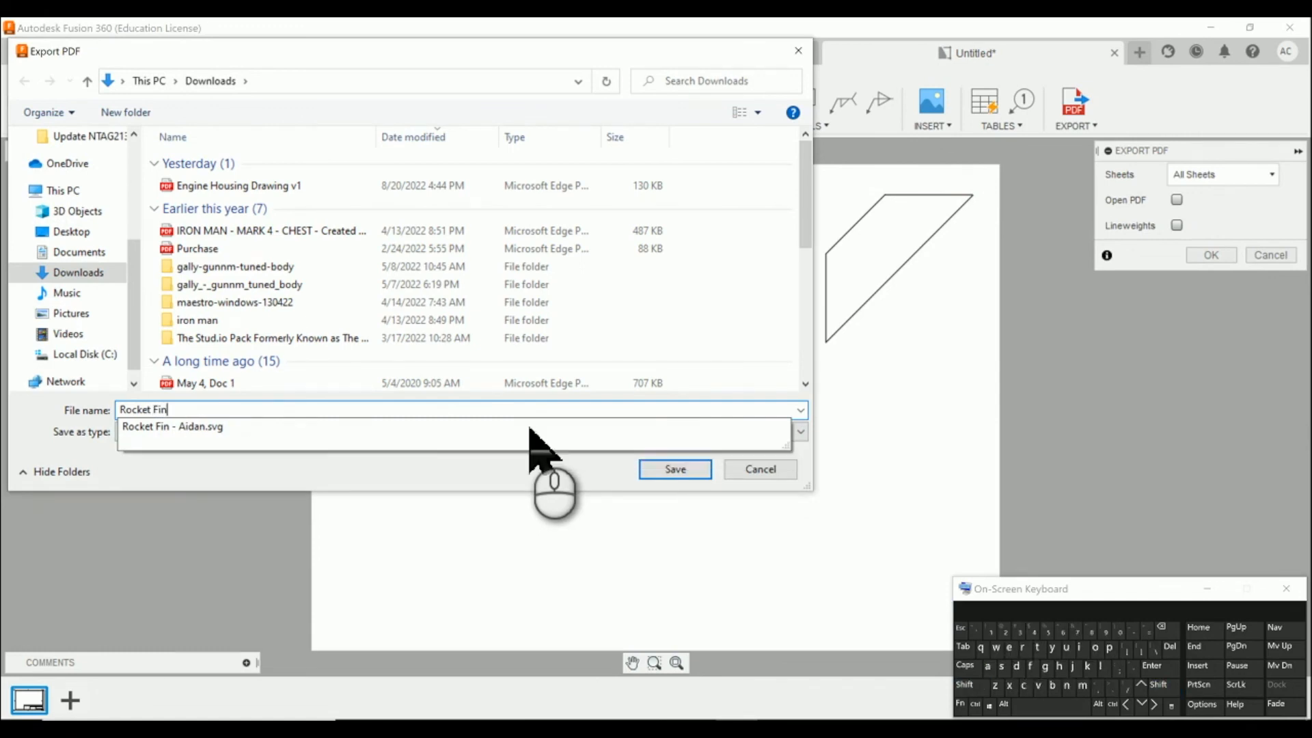
text(s)
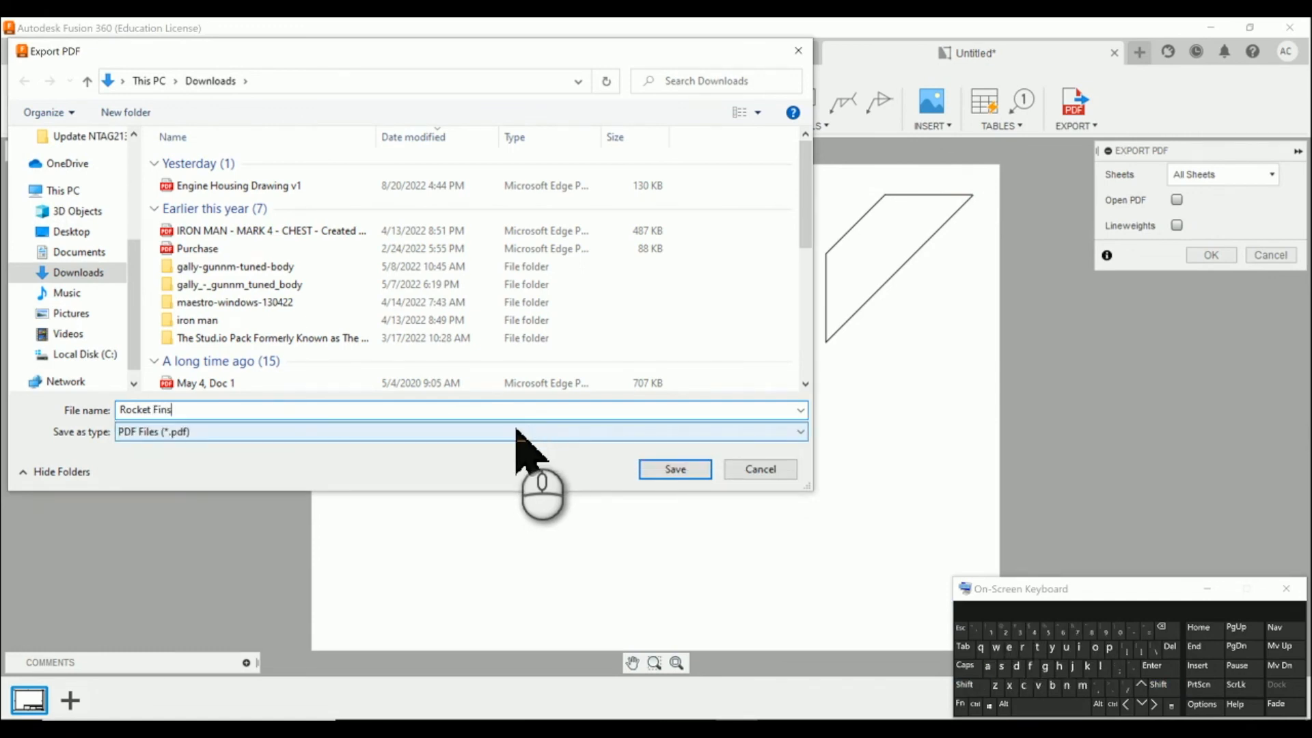
click(652, 471)
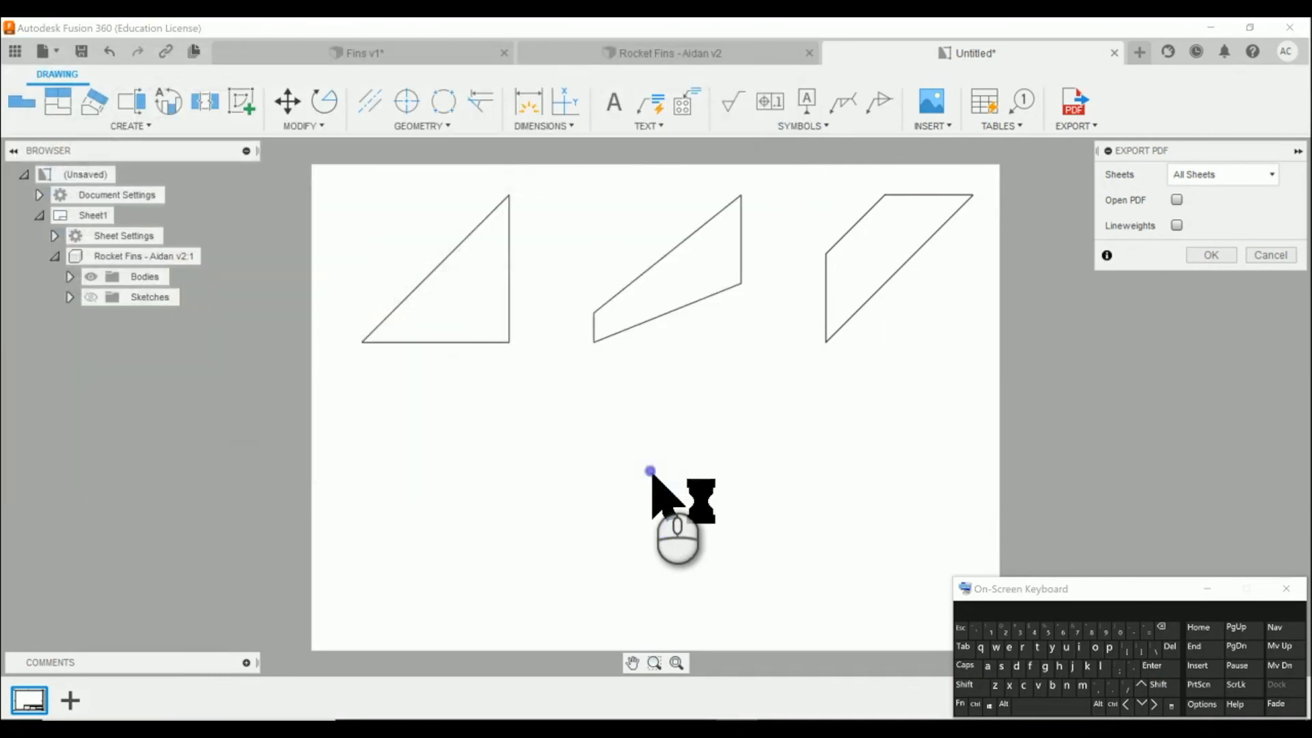